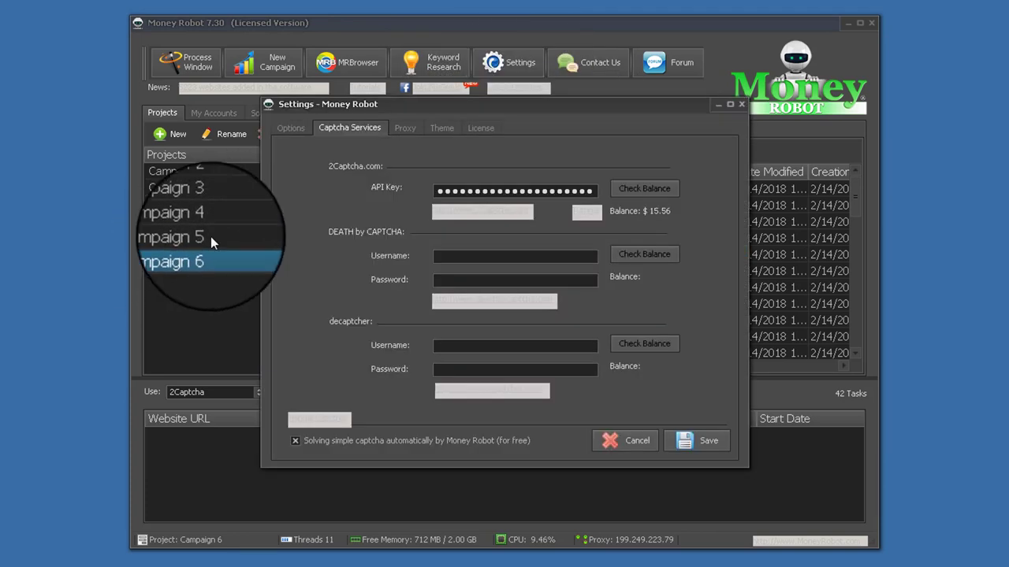
Review the Options, Captcha Services, Proxy, Theme and License settings, and close the settings window
{"action": "left_click", "coordinate": [293, 128]}
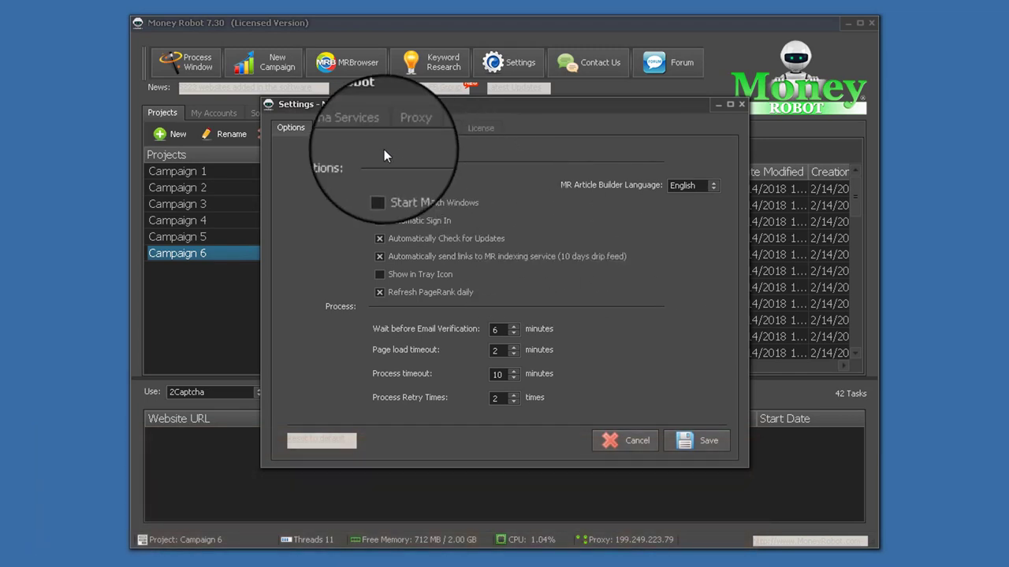
{"action": "key", "text": "ctrl+Tab"}
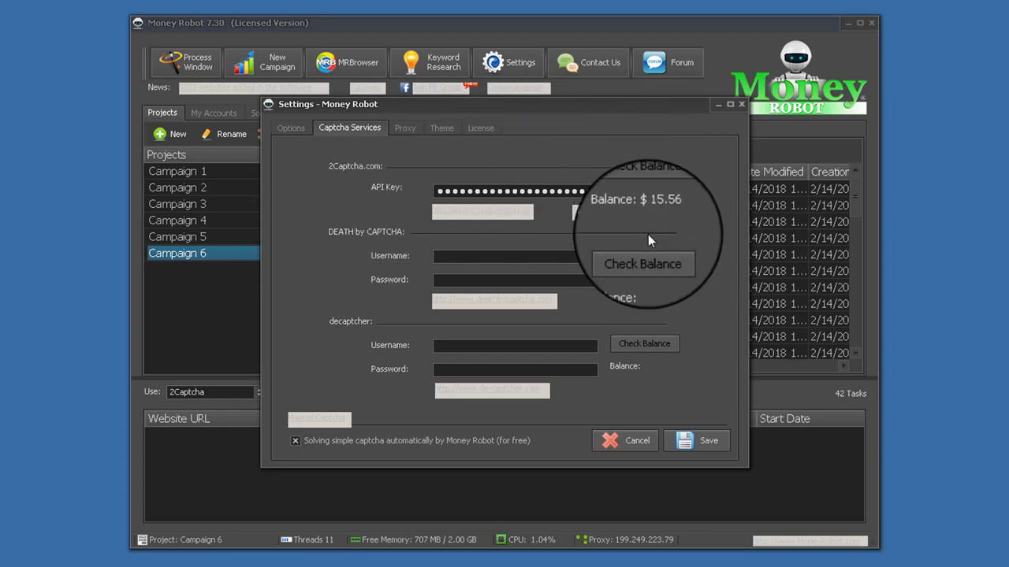
{"action": "left_click", "coordinate": [401, 127]}
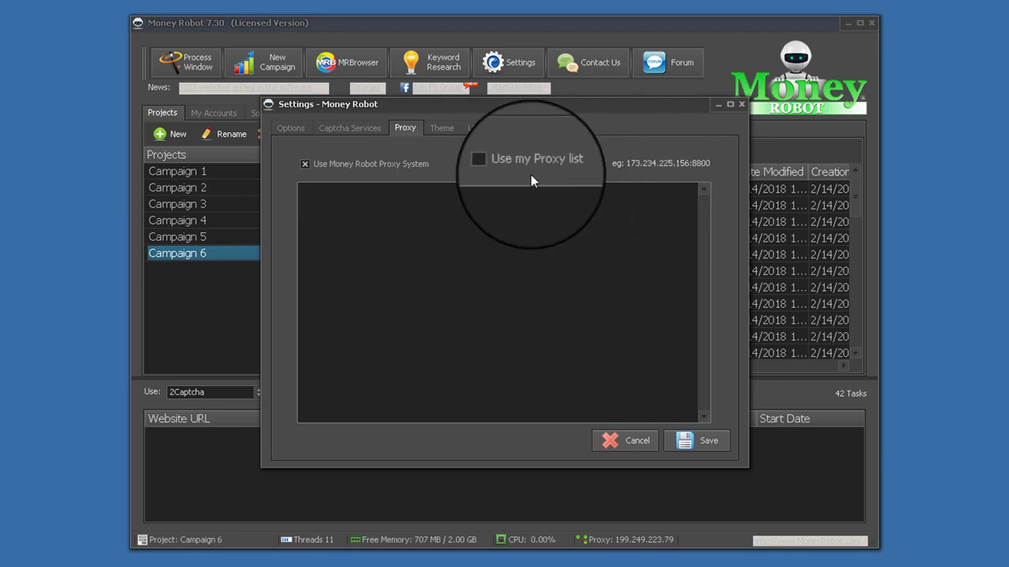
{"action": "left_click", "coordinate": [442, 128]}
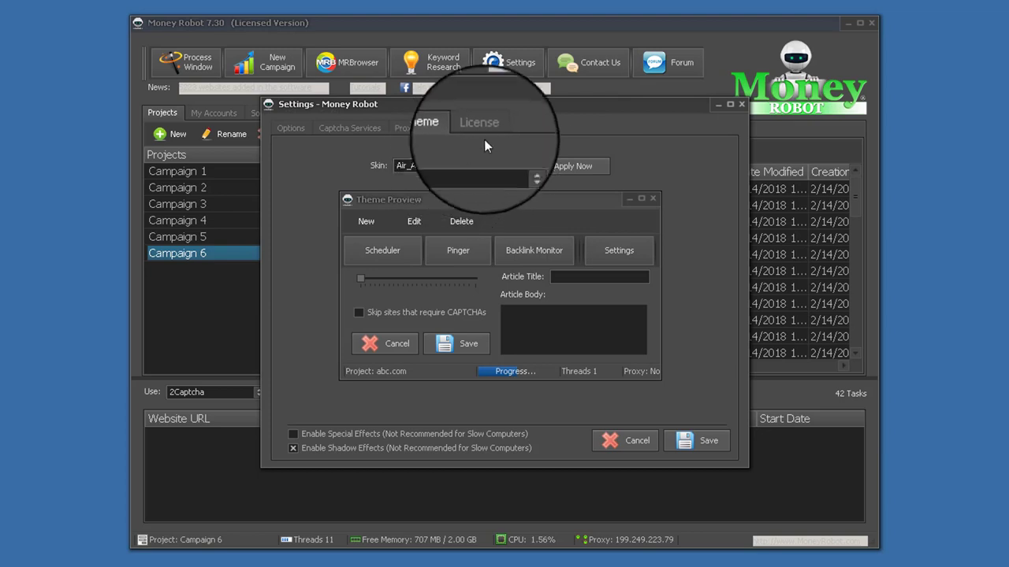
{"action": "left_click", "coordinate": [481, 128]}
{"action": "left_click", "coordinate": [296, 128]}
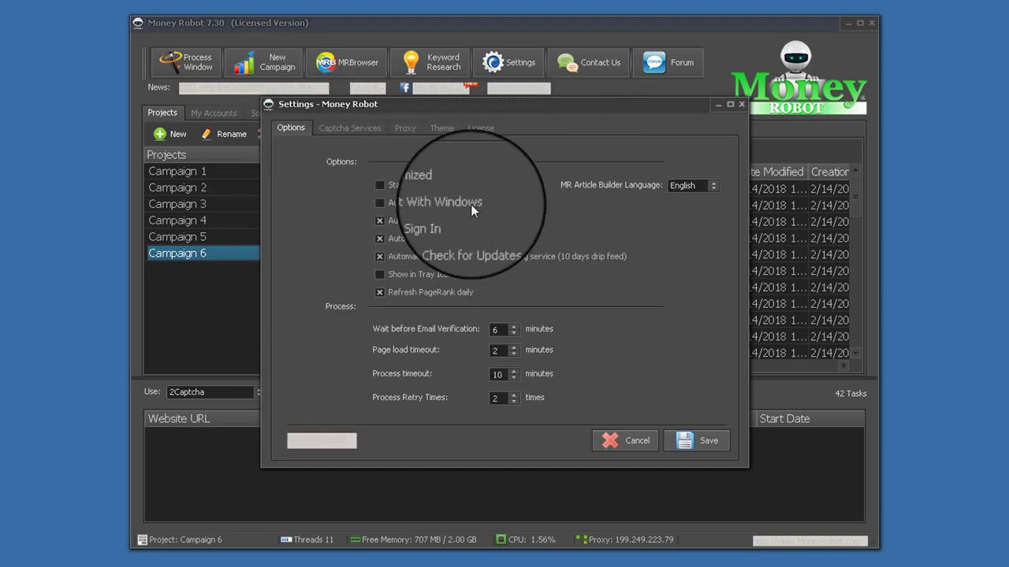
{"action": "left_click", "coordinate": [741, 103]}
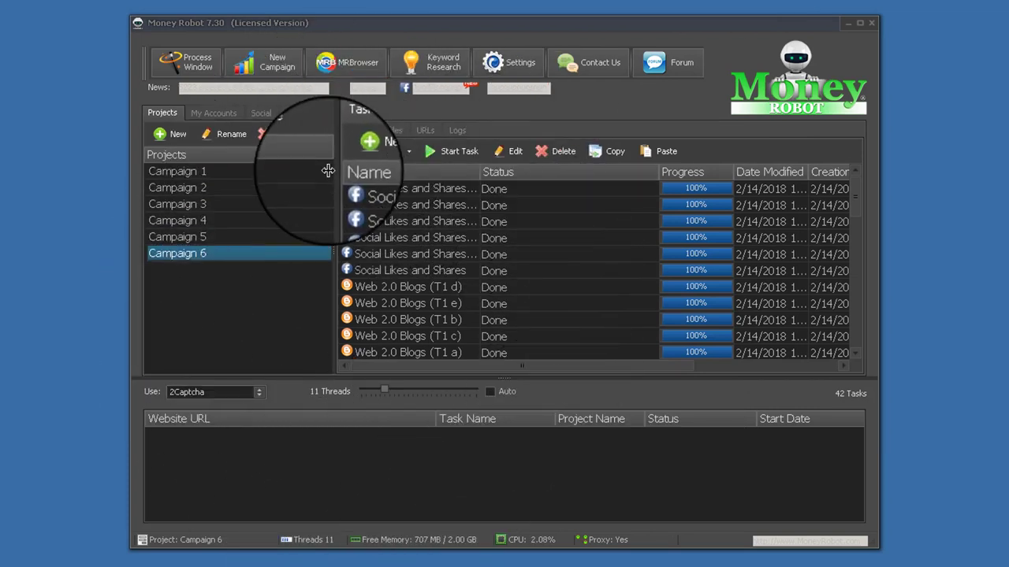
Review the My Accounts overview and the Social page, including its form for adding URLs
{"action": "left_click", "coordinate": [214, 113]}
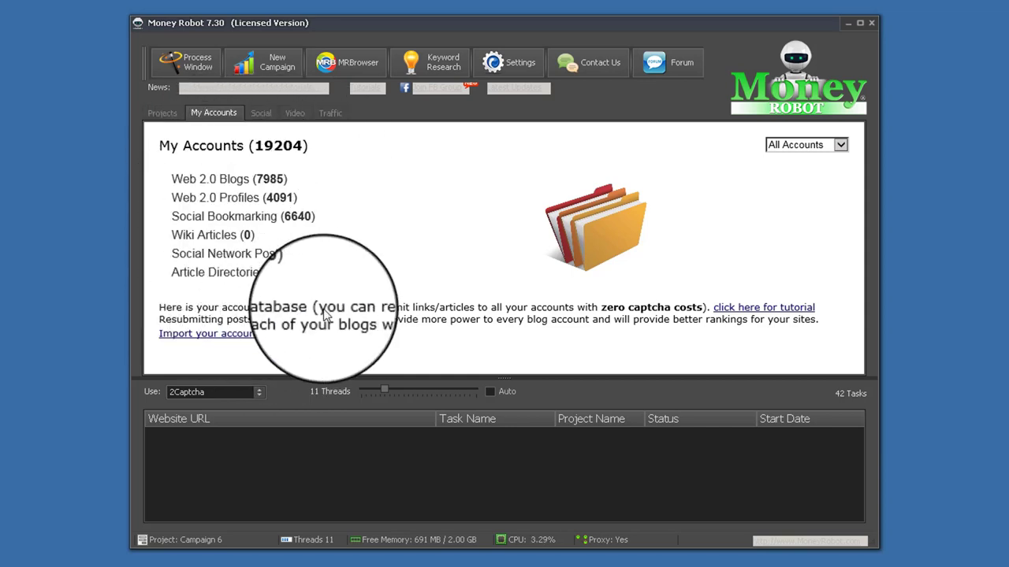
{"action": "left_click", "coordinate": [261, 114]}
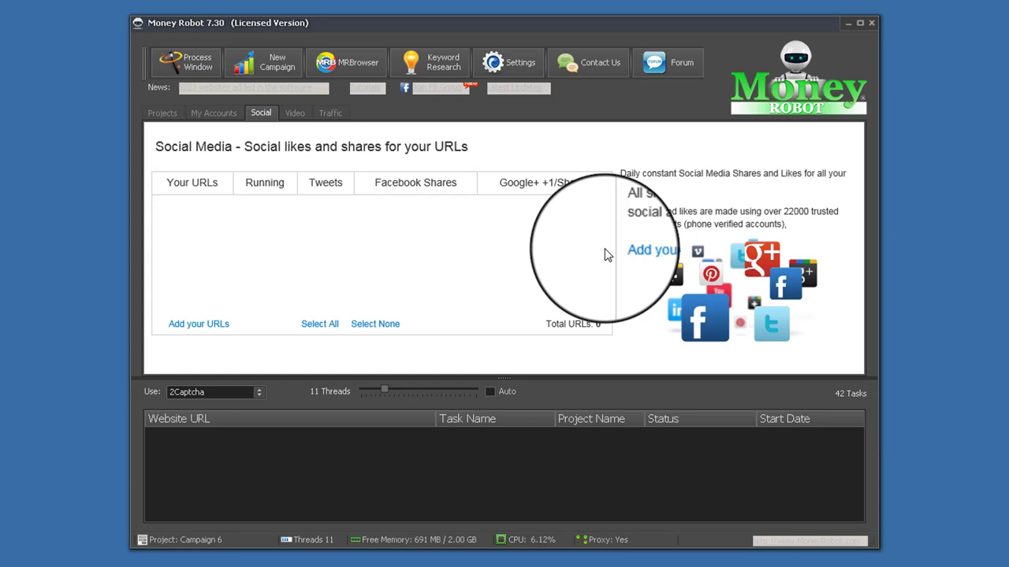
{"action": "left_click", "coordinate": [209, 332]}
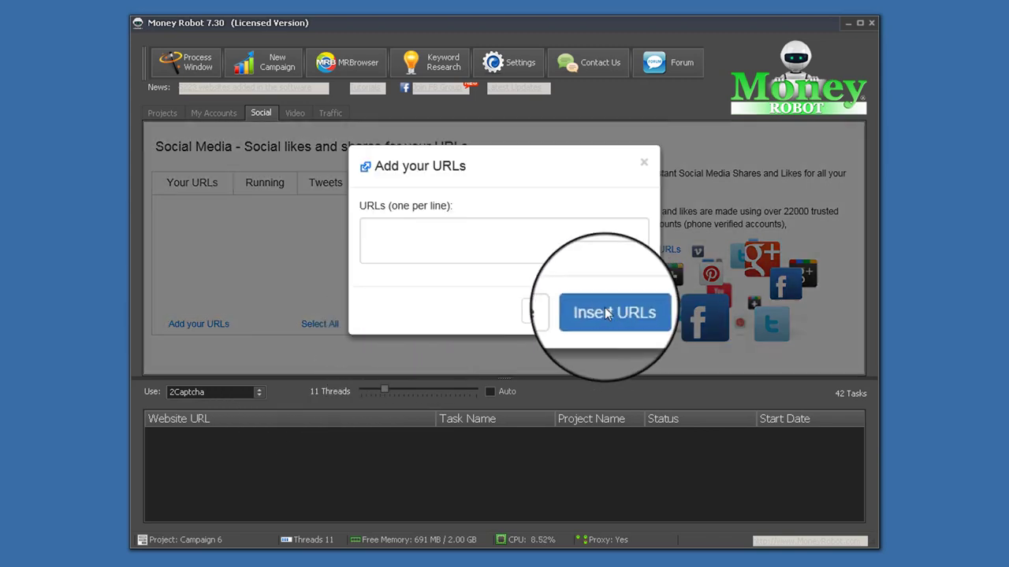
{"action": "left_click", "coordinate": [544, 311]}
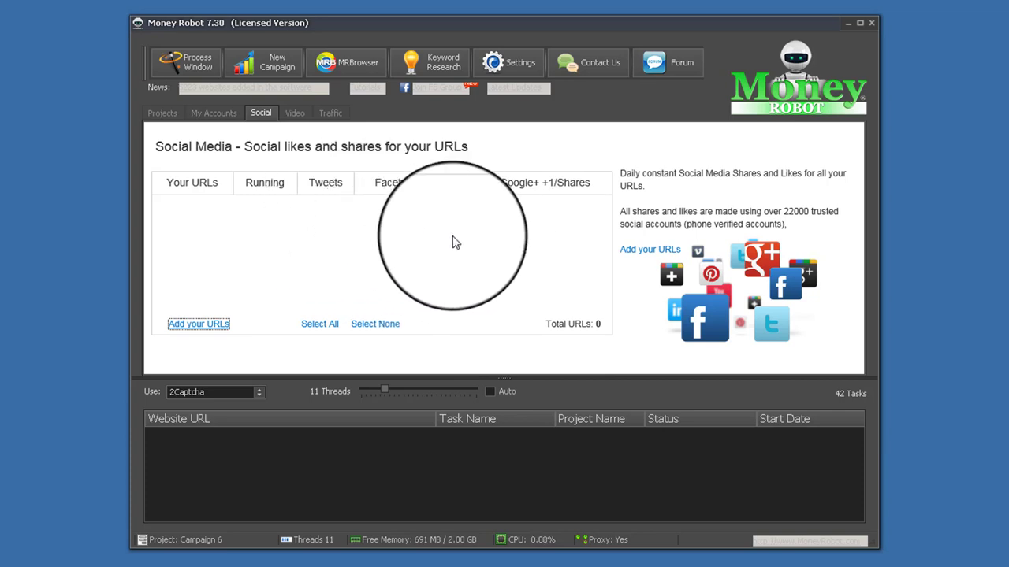
Review the Video and Traffic pages and examine the example URL and keyword format in the traffic URL form
{"action": "left_click", "coordinate": [294, 113]}
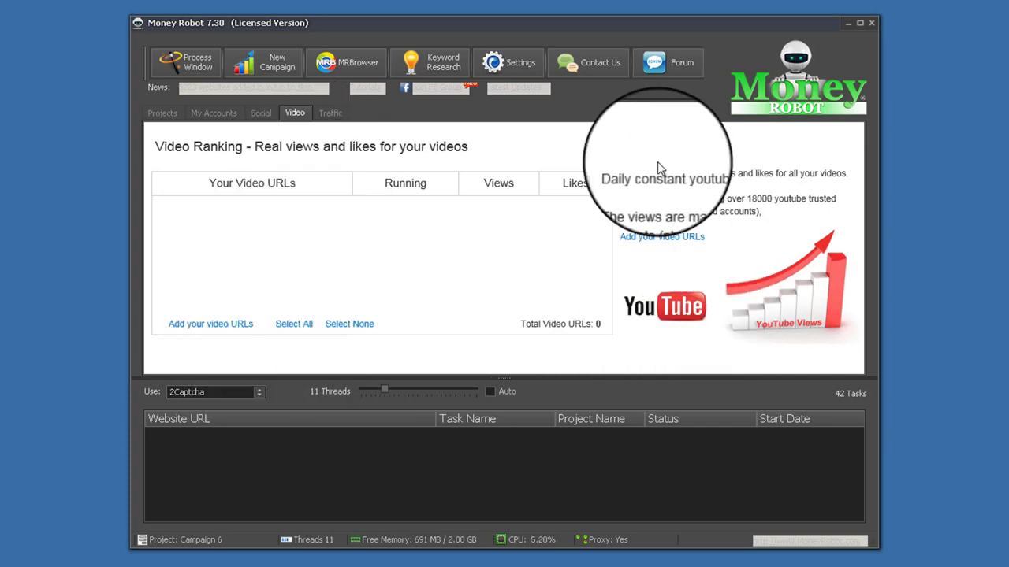
{"action": "left_click", "coordinate": [330, 112]}
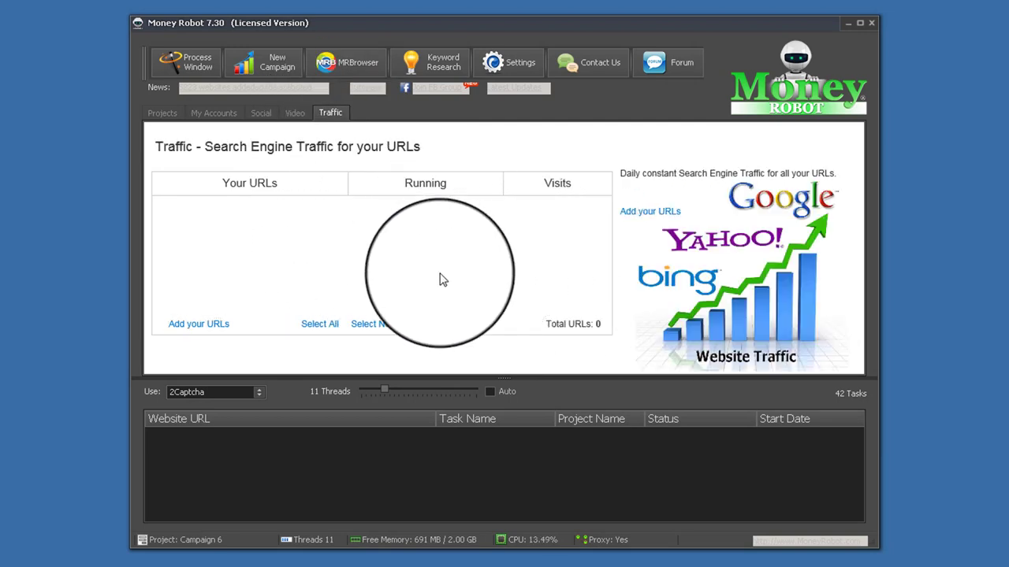
{"action": "left_click", "coordinate": [207, 324]}
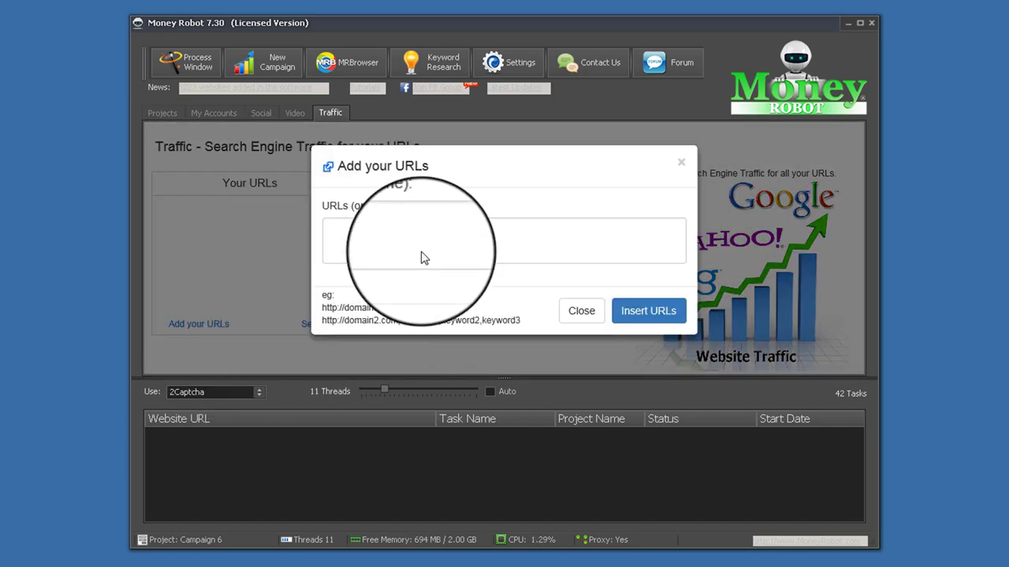
{"action": "right_click", "coordinate": [362, 230]}
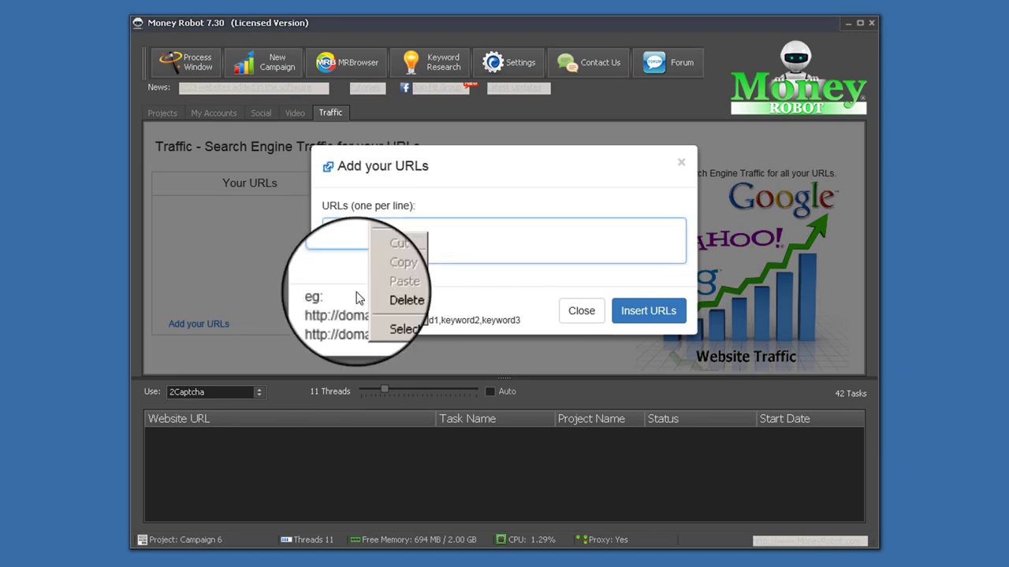
{"action": "left_click", "coordinate": [370, 323]}
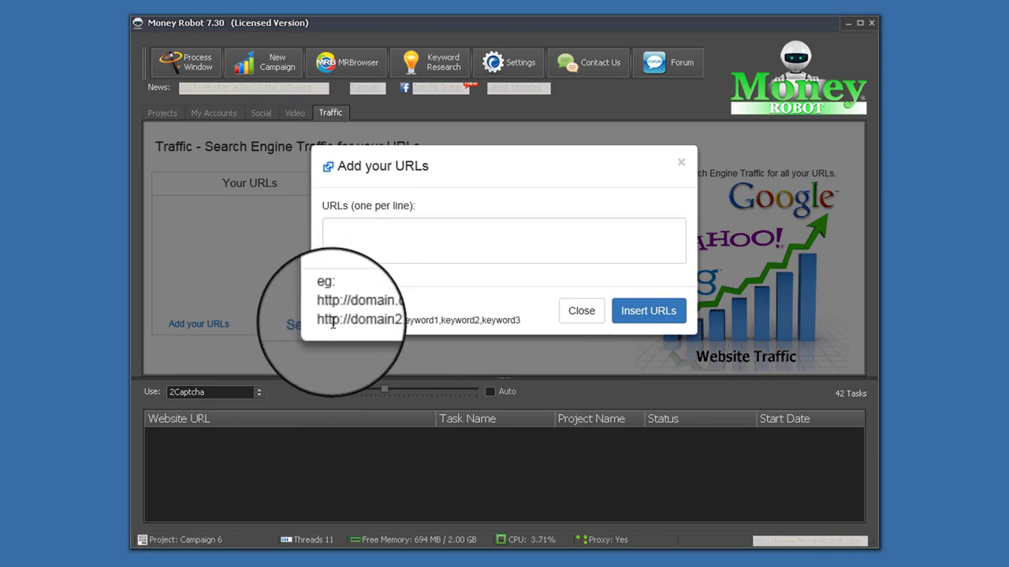
{"action": "left_click_drag", "start_coordinate": [398, 321], "coordinate": [476, 327]}
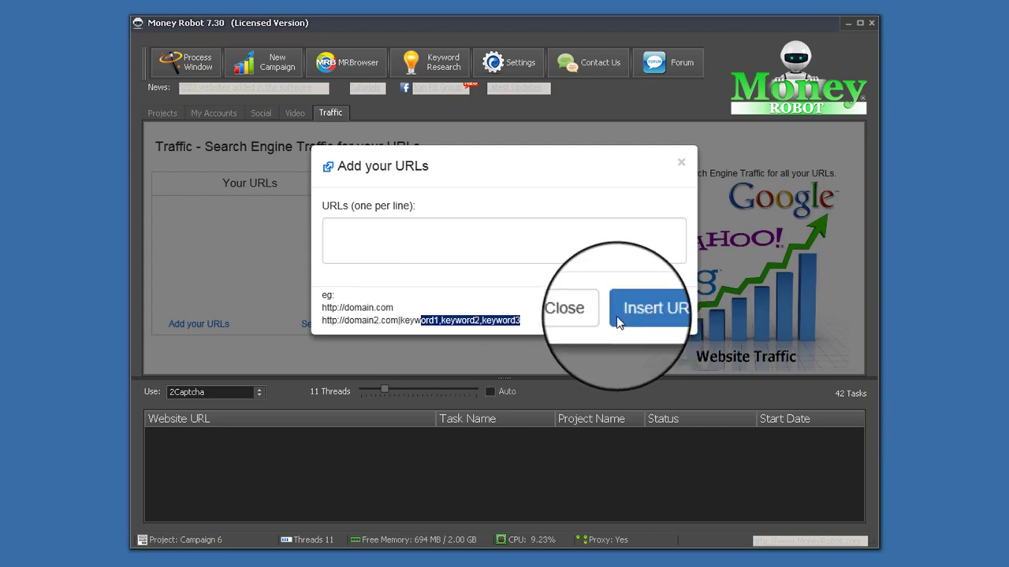
{"action": "left_click", "coordinate": [478, 245]}
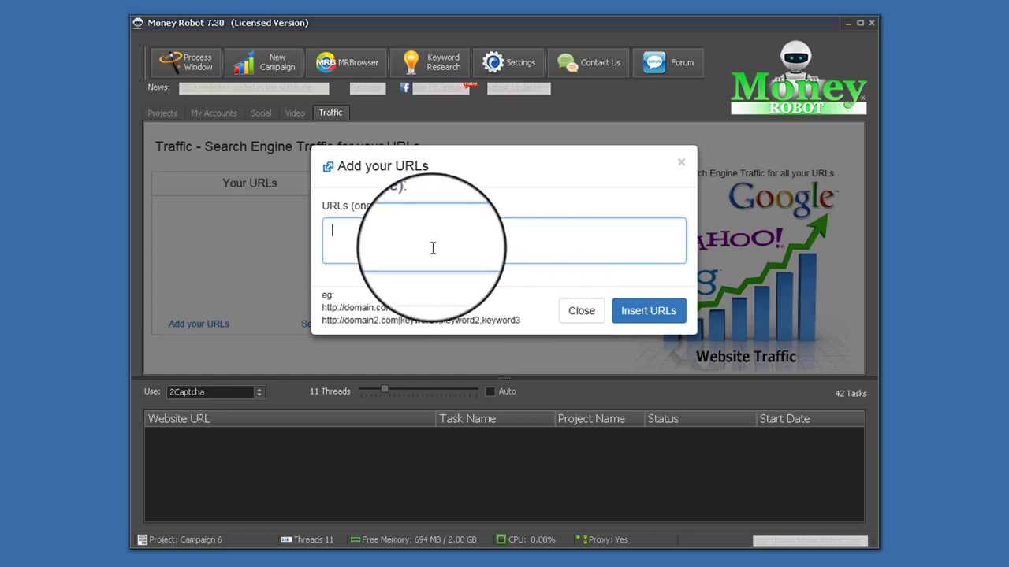
{"action": "left_click", "coordinate": [582, 310]}
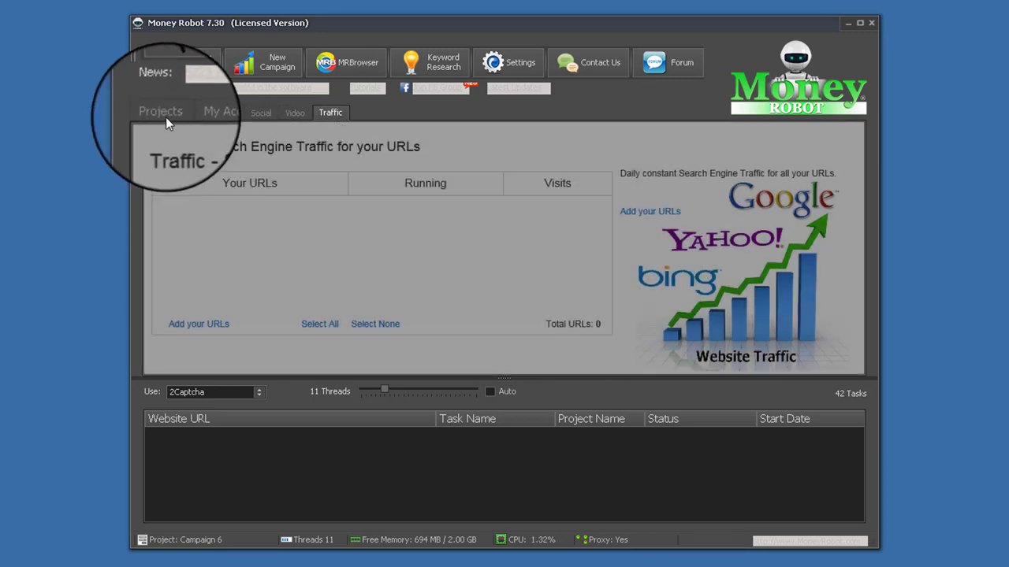
{"action": "left_click", "coordinate": [165, 116]}
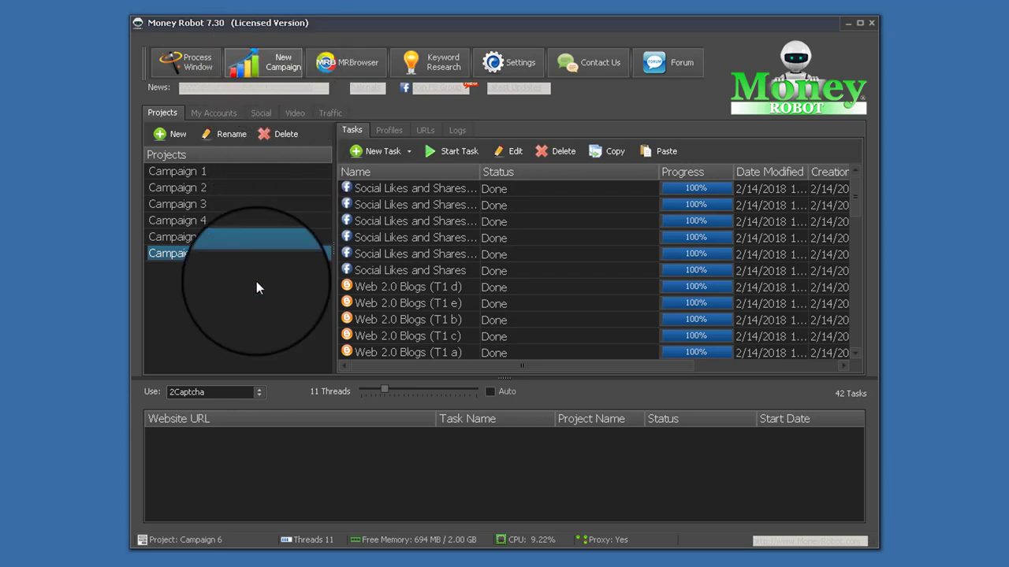
{"action": "left_click", "coordinate": [264, 62]}
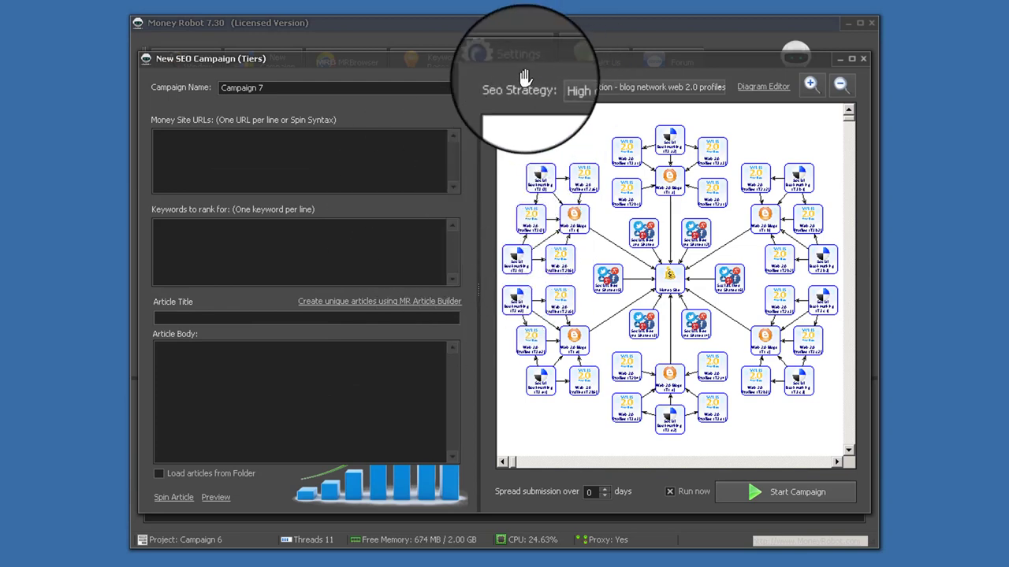
{"action": "triple_click", "coordinate": [252, 88]}
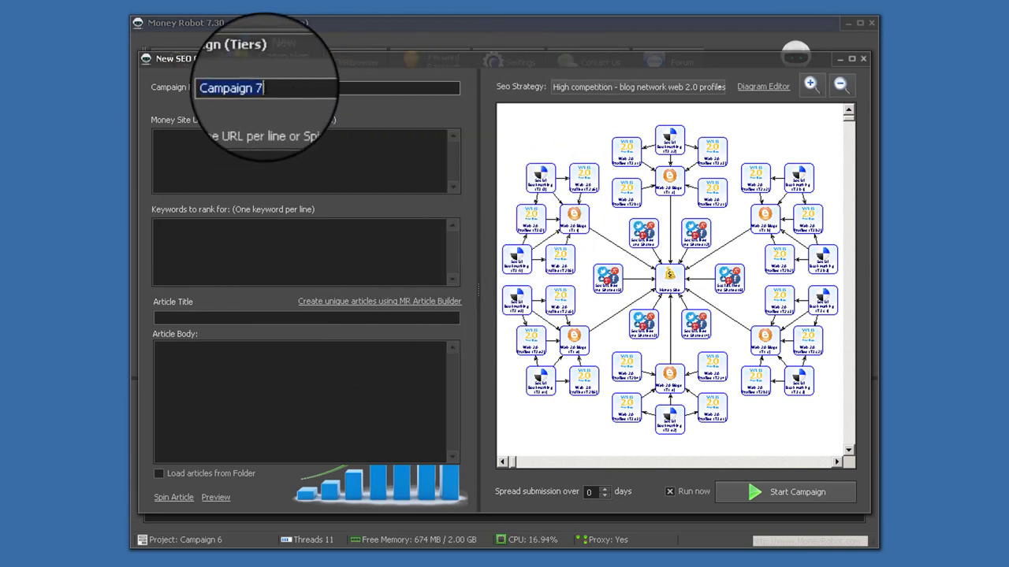
{"action": "left_click", "coordinate": [240, 149]}
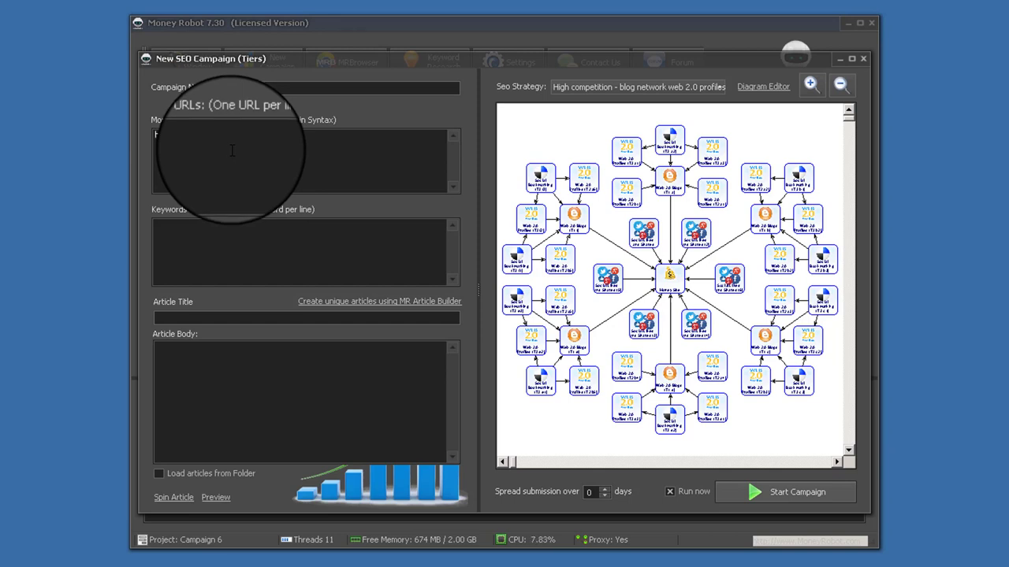
{"action": "type", "text": "webby.com"}
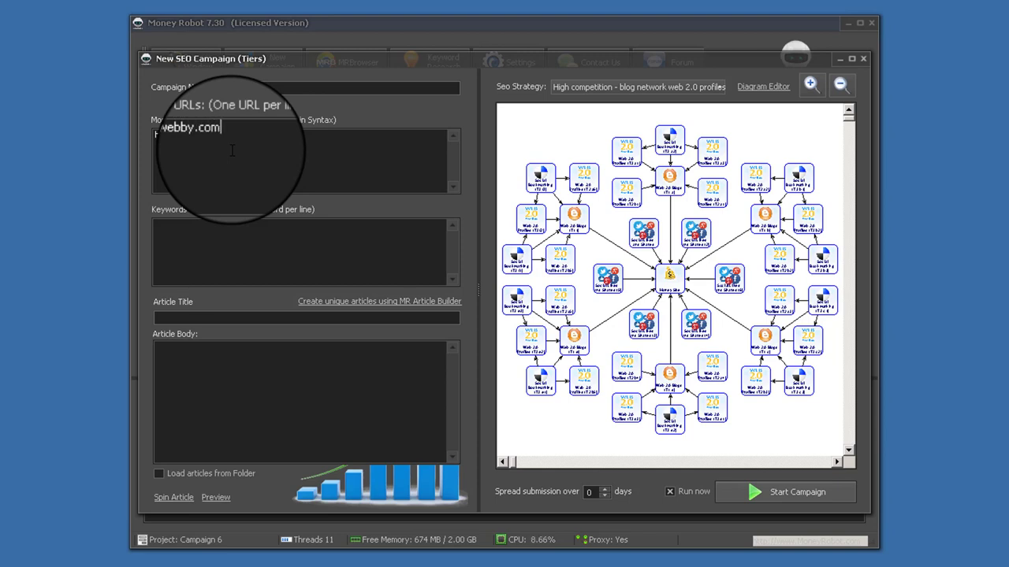
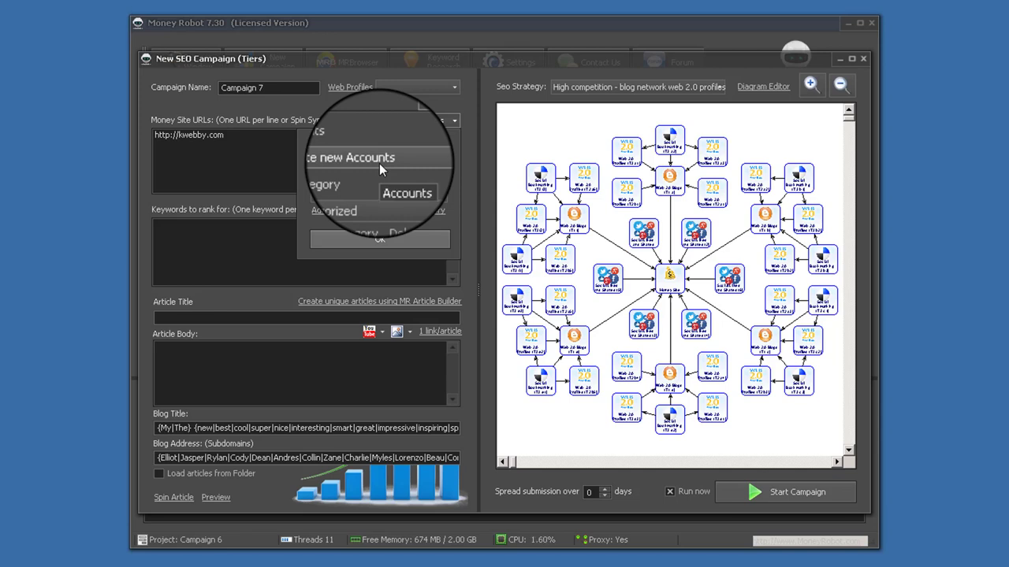
Keep Create new Accounts as the campaign's account option and enter "seo services" as a keyword to rank for
{"action": "left_click", "coordinate": [386, 161]}
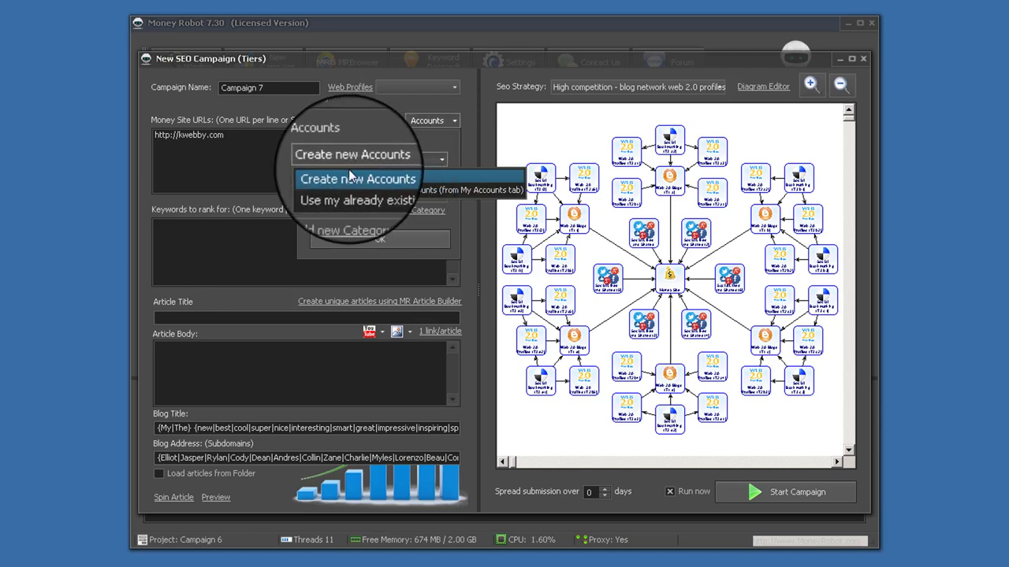
{"action": "left_click", "coordinate": [363, 237]}
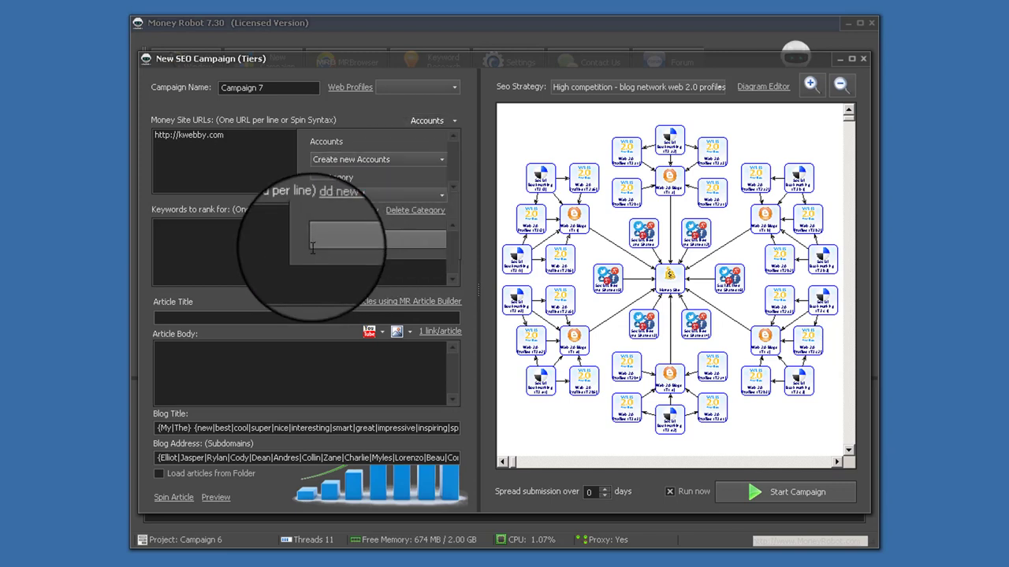
{"action": "left_click", "coordinate": [312, 248]}
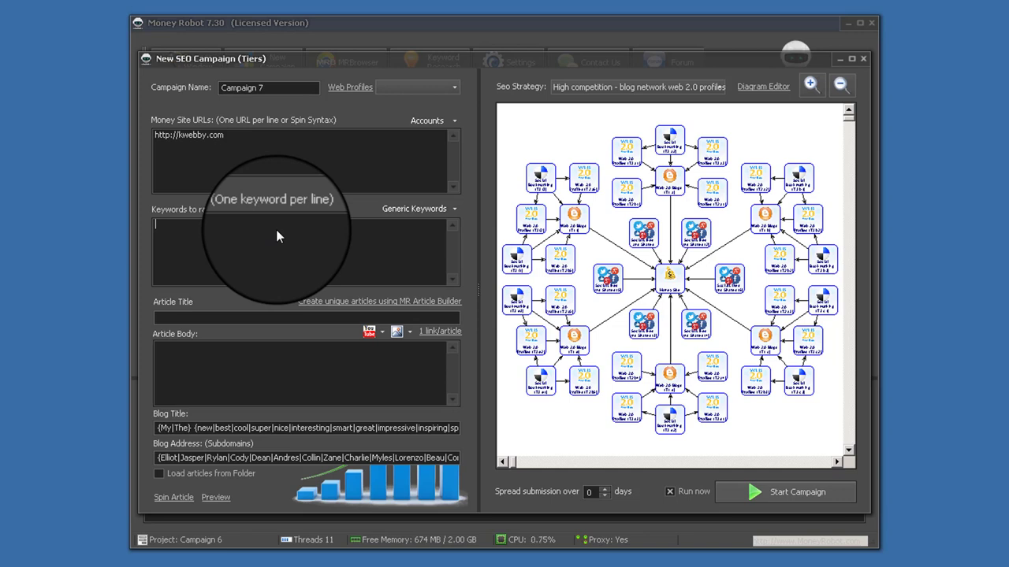
{"action": "type", "text": "seo services"}
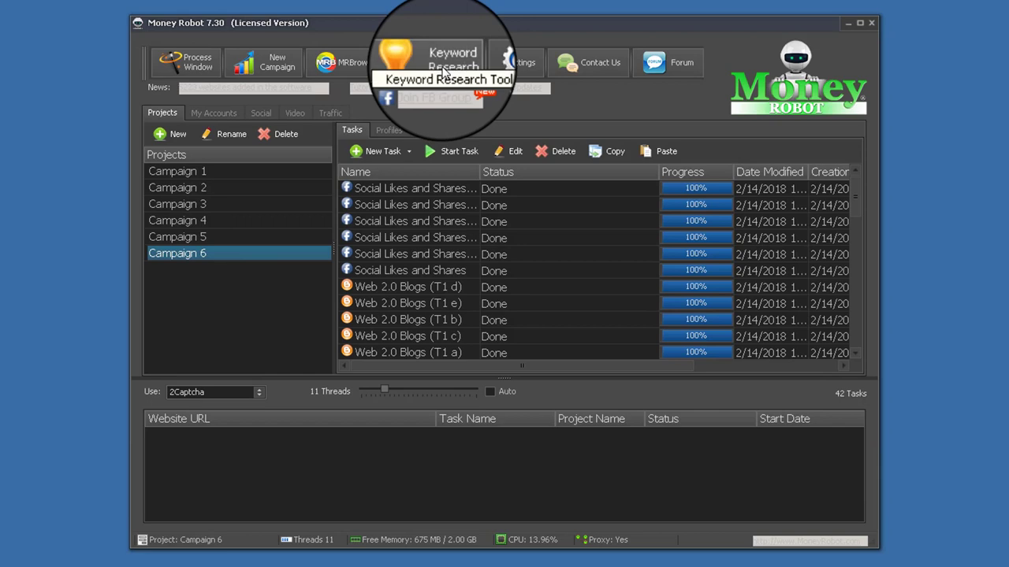
Search the Keyword Research Tool for "seo services" and look through the related keywords
{"action": "left_click", "coordinate": [436, 79]}
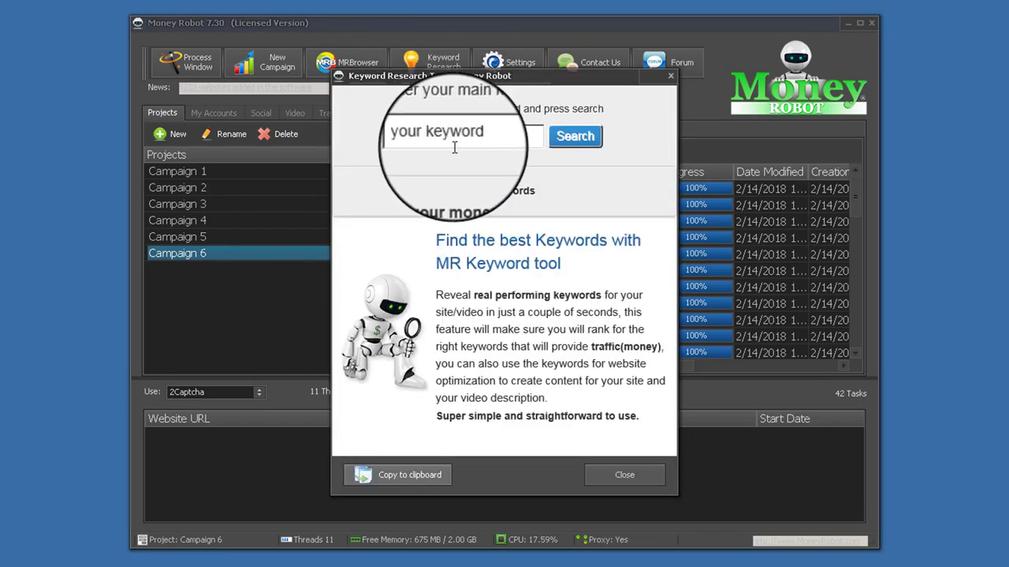
{"action": "left_click", "coordinate": [451, 138]}
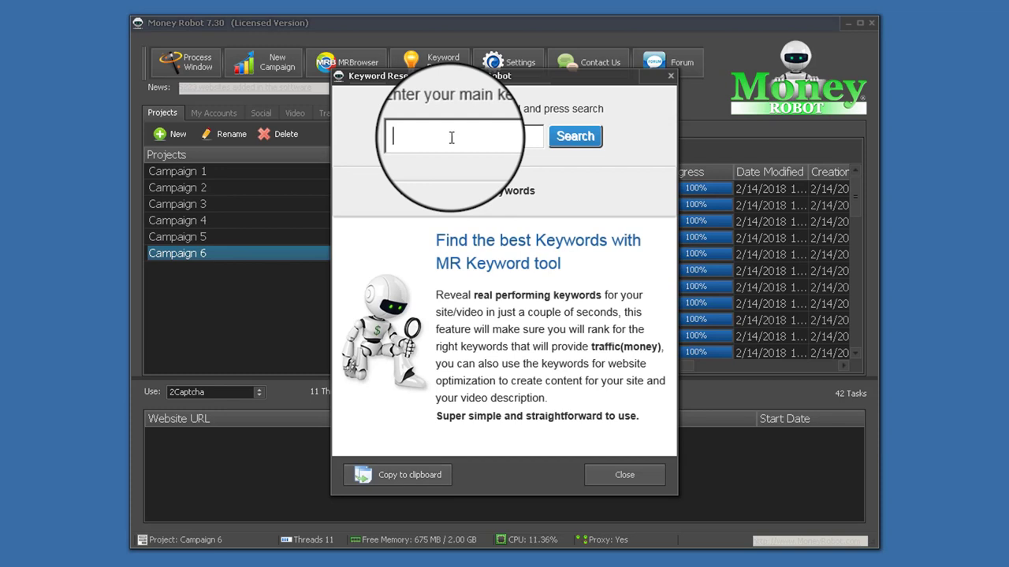
{"action": "type", "text": "seo services"}
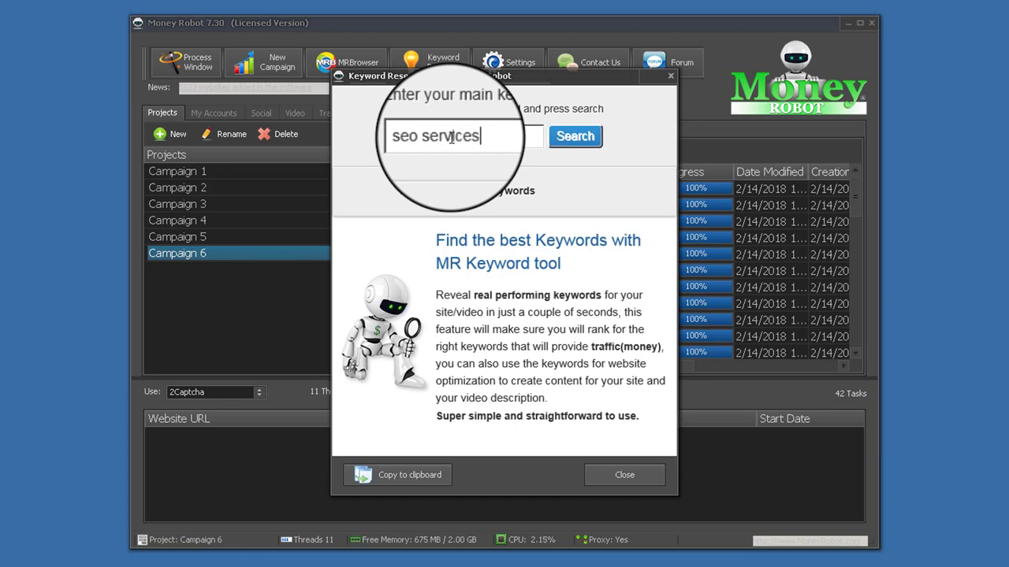
{"action": "key", "text": "Return"}
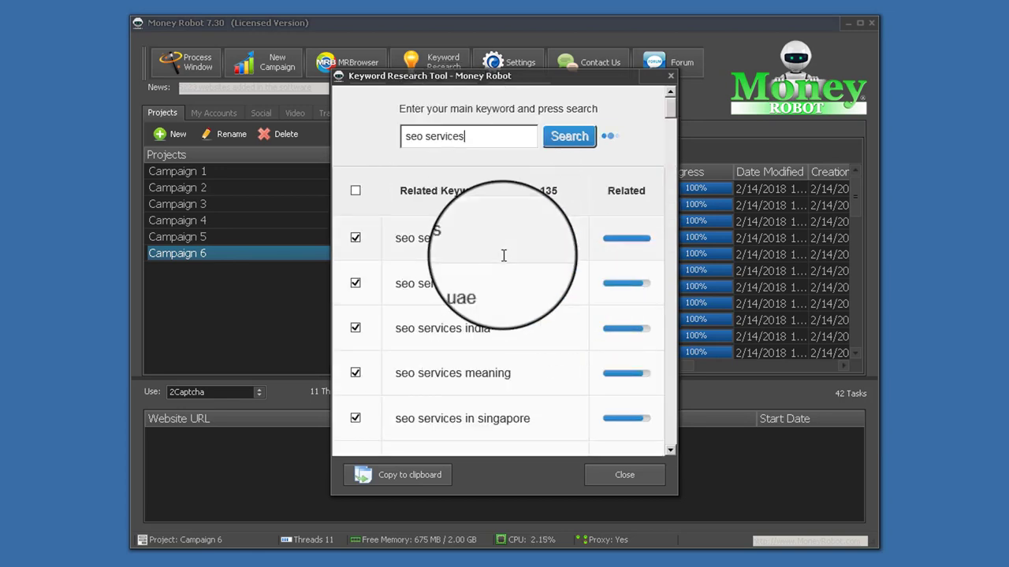
{"action": "scroll", "coordinate": [468, 316], "scroll_direction": "down", "scroll_amount": 3}
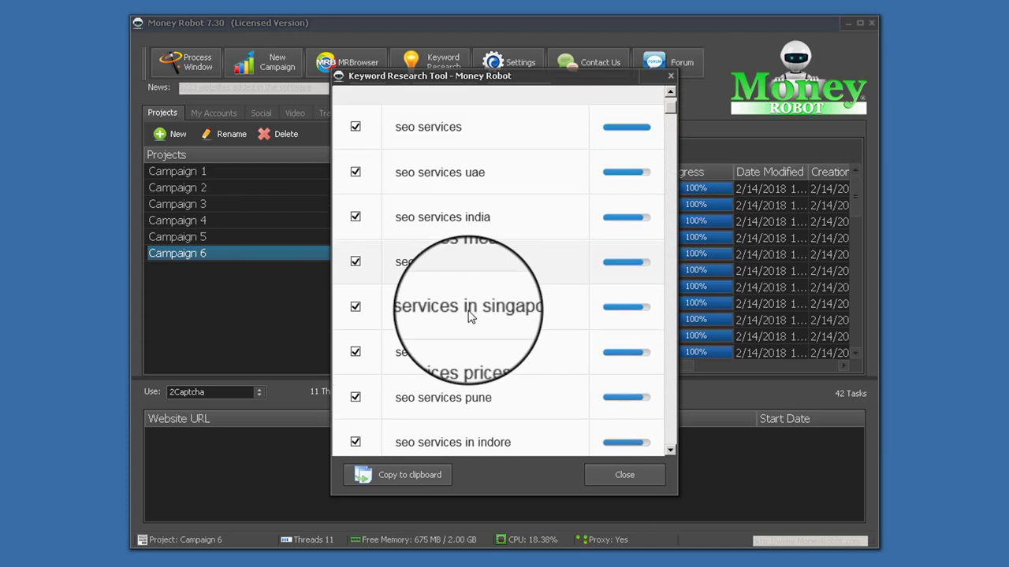
{"action": "scroll", "coordinate": [397, 344], "scroll_direction": "down", "scroll_amount": 1}
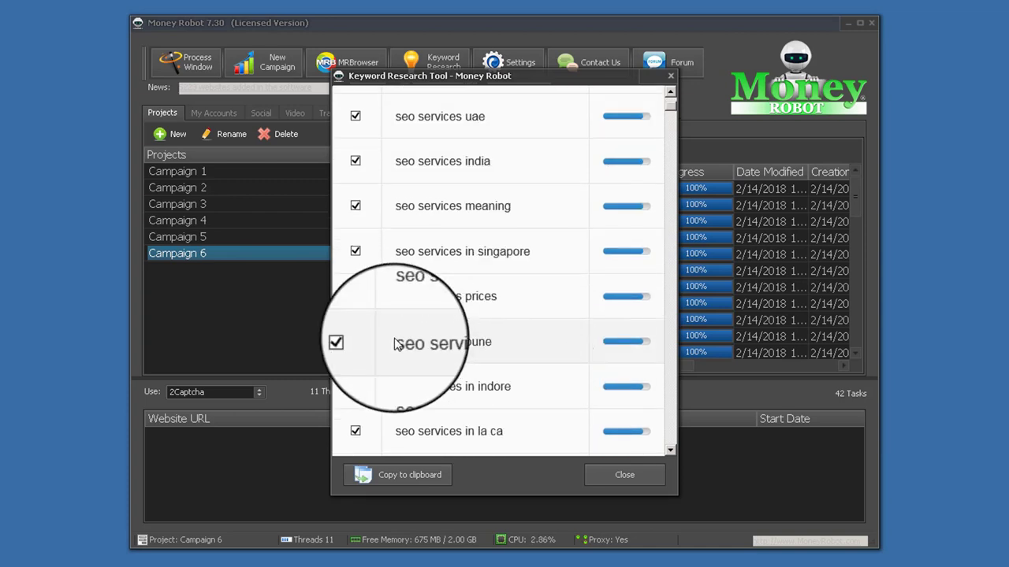
{"action": "scroll", "coordinate": [396, 344], "scroll_direction": "down", "scroll_amount": 1}
{"action": "scroll", "coordinate": [387, 354], "scroll_direction": "down", "scroll_amount": 1}
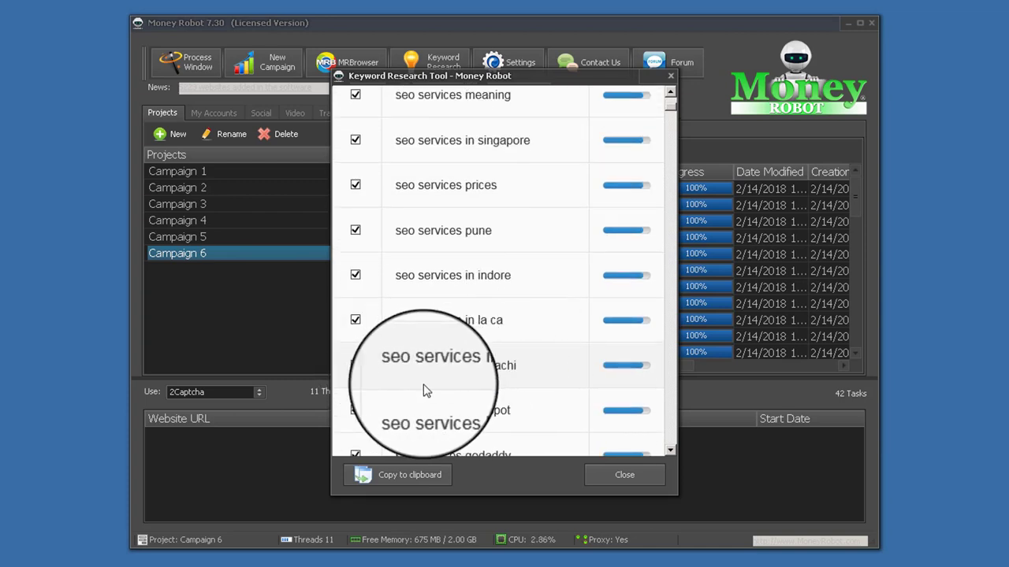
Narrow the related keywords to seo services, seo services india, seo services meaning and seo services prices, and copy them to the clipboard
{"action": "scroll", "coordinate": [461, 201], "scroll_direction": "up", "scroll_amount": 5}
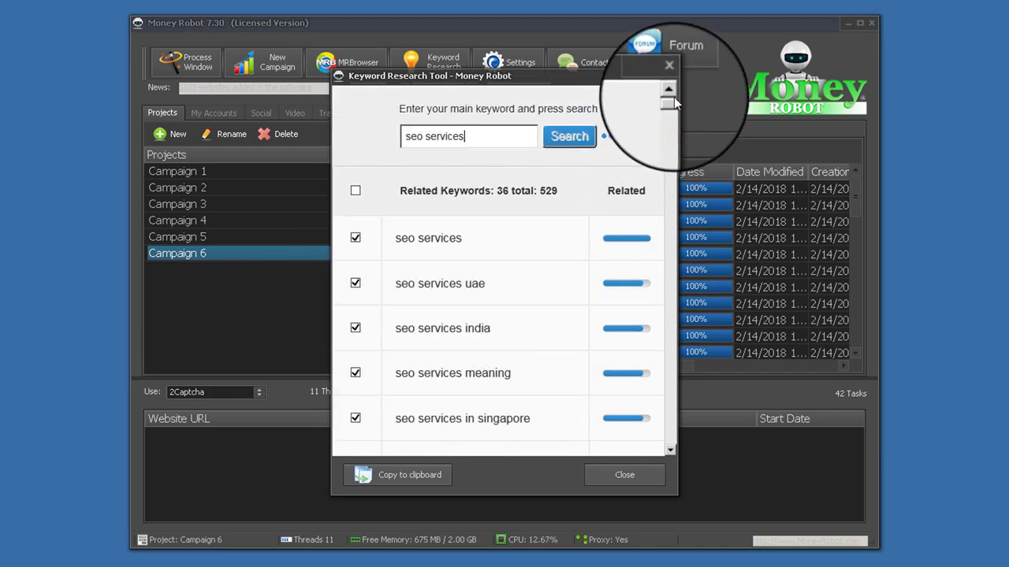
{"action": "left_click", "coordinate": [359, 196]}
{"action": "left_click", "coordinate": [359, 196]}
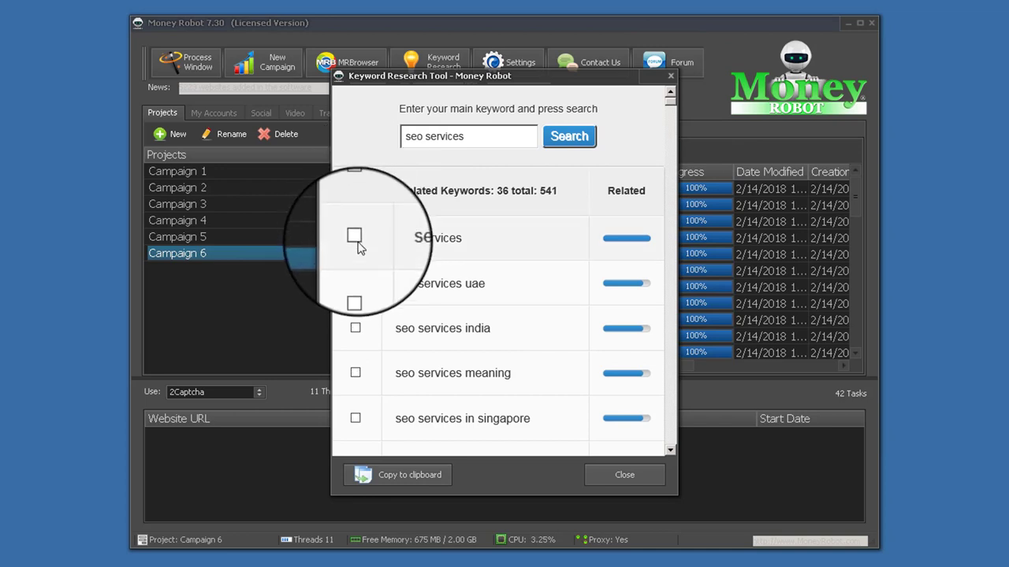
{"action": "left_click", "coordinate": [356, 237]}
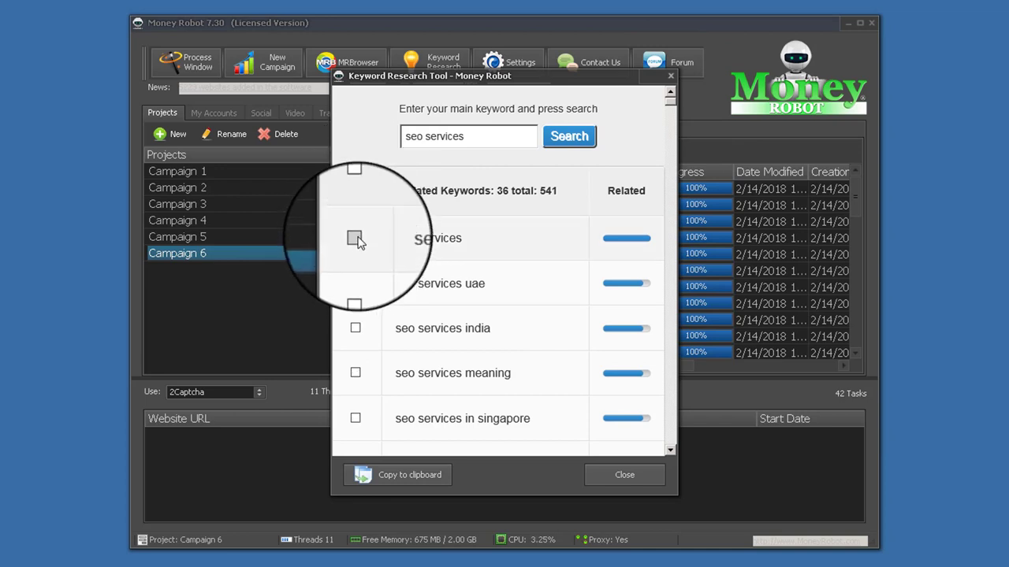
{"action": "left_click", "coordinate": [356, 330]}
{"action": "scroll", "coordinate": [417, 323], "scroll_direction": "down", "scroll_amount": 3}
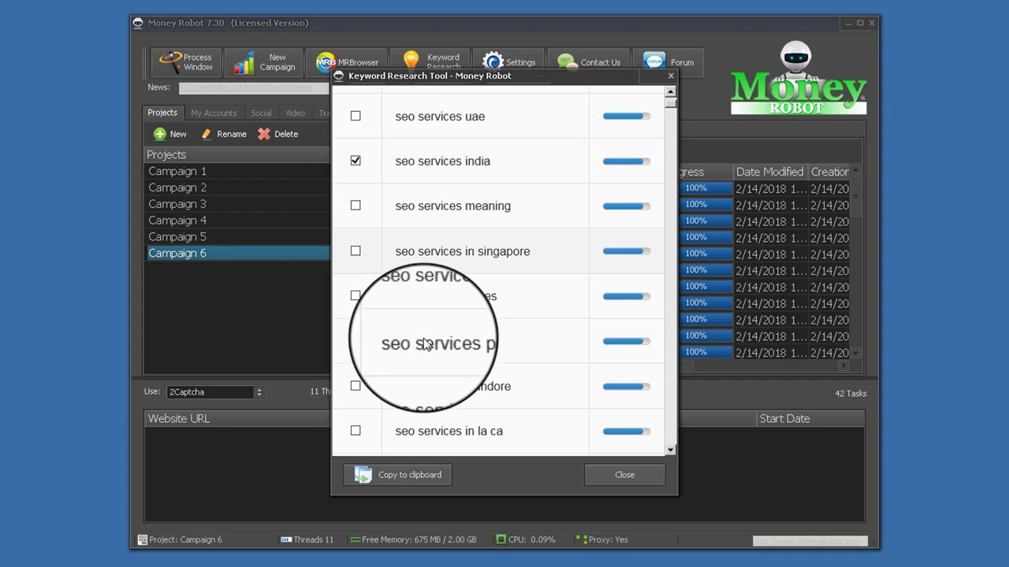
{"action": "left_click", "coordinate": [356, 206]}
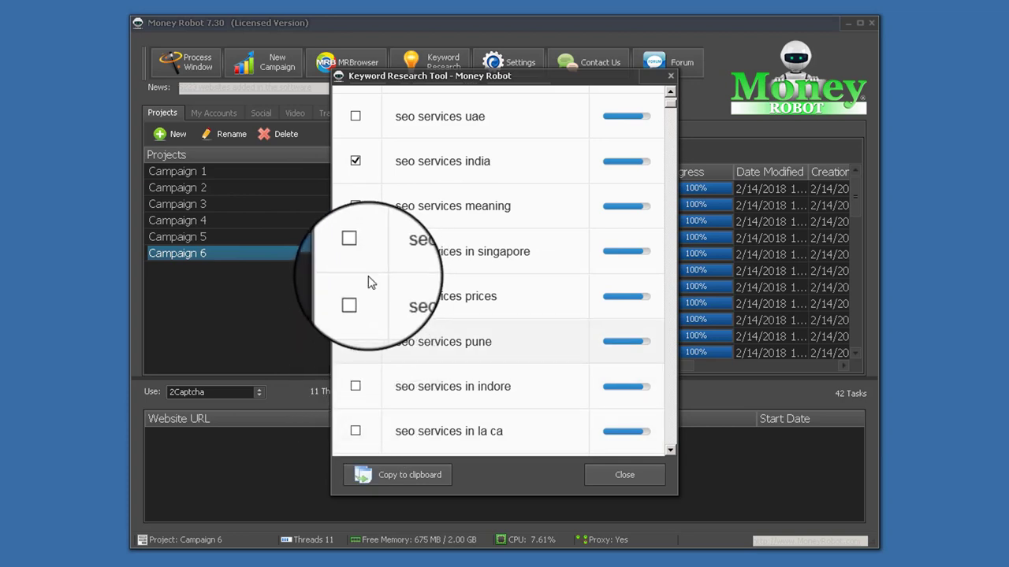
{"action": "left_click", "coordinate": [355, 296]}
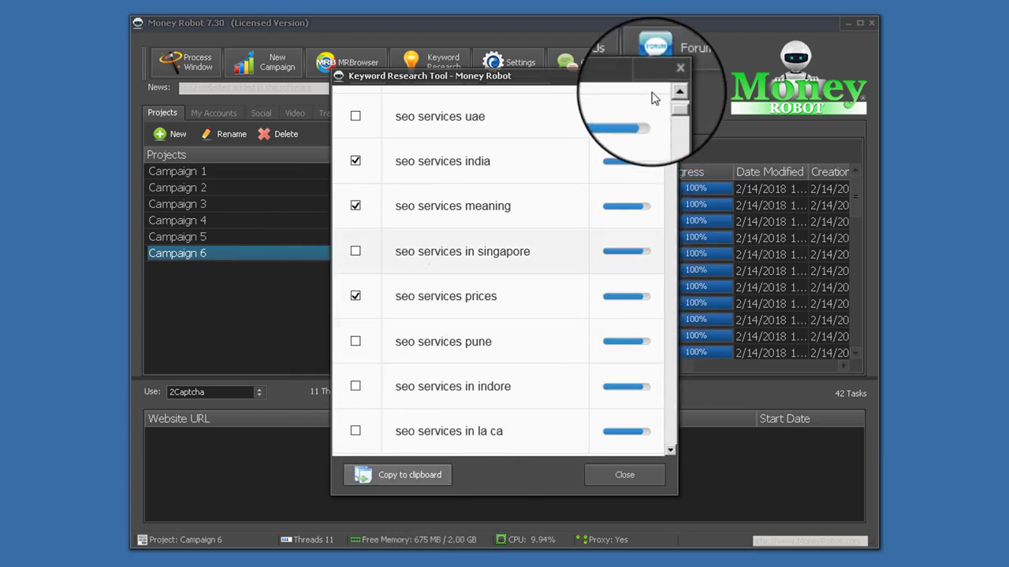
{"action": "key", "text": "Escape"}
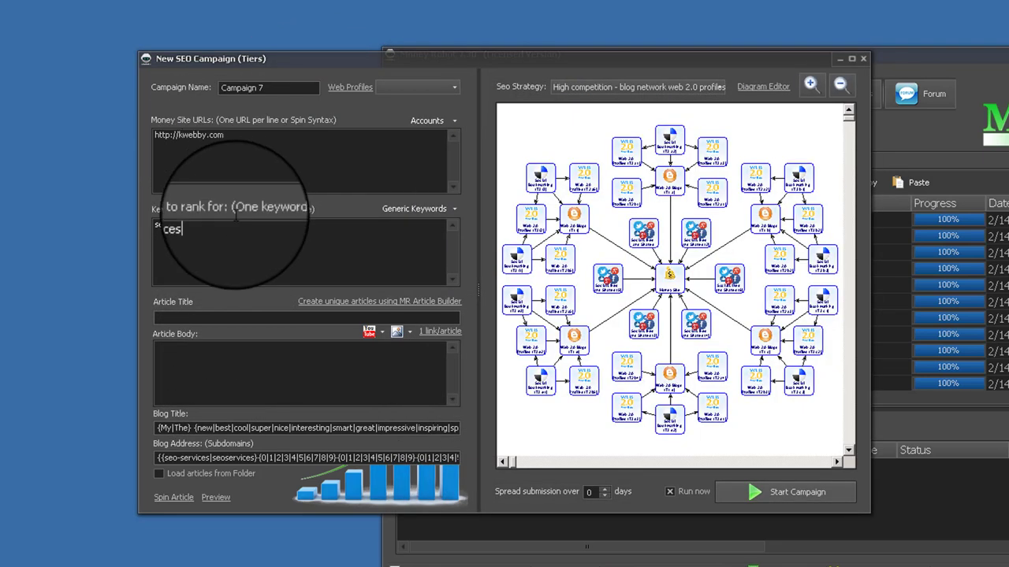
Replace the campaign's existing keyword to rank for with the copied keyword list
{"action": "left_click_drag", "start_coordinate": [155, 224], "coordinate": [191, 238]}
{"action": "right_click", "coordinate": [197, 236]}
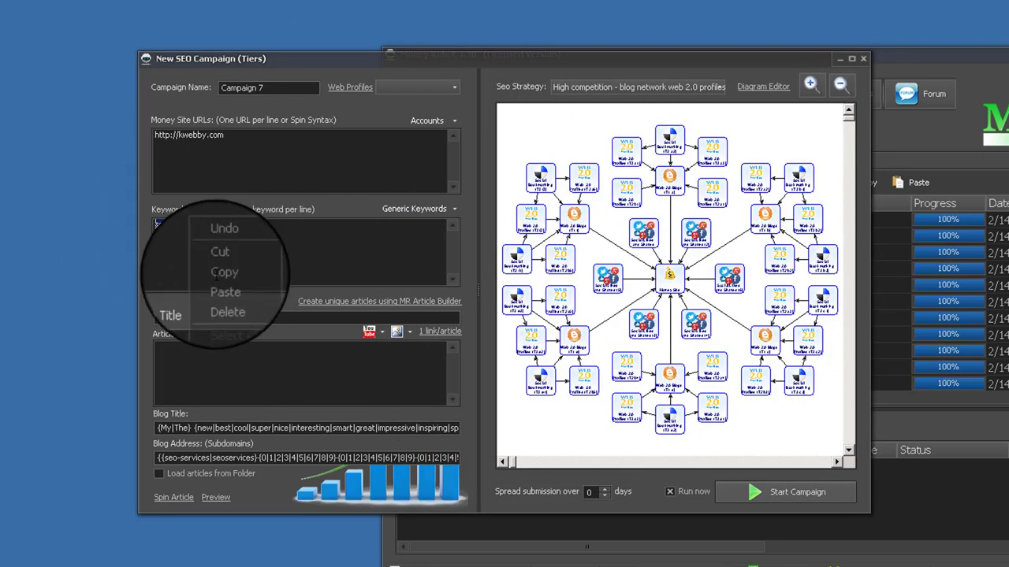
{"action": "left_click", "coordinate": [221, 286]}
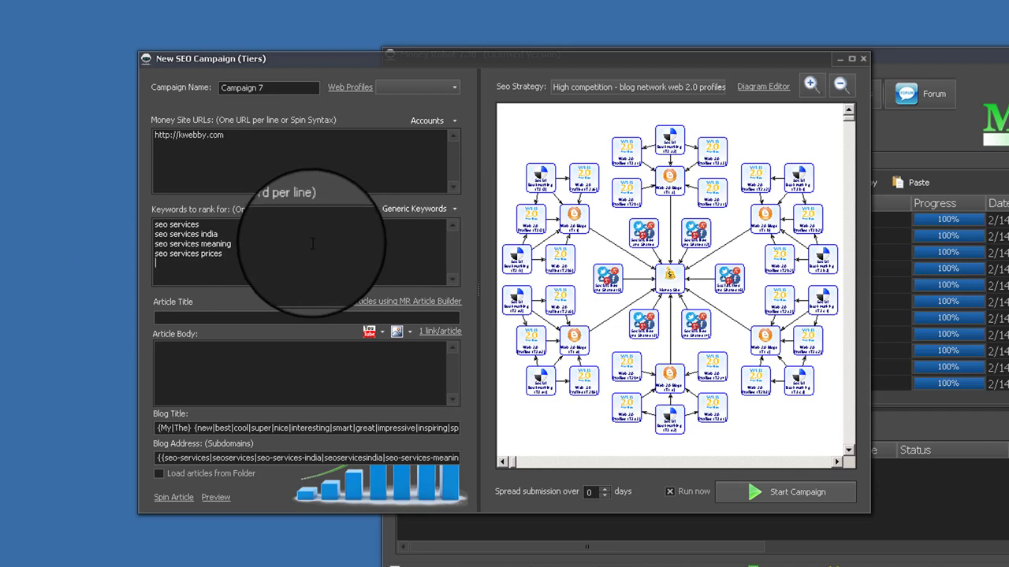
Review the campaign's generic keywords, adjust their usage share to 90 % and save the setting
{"action": "left_click", "coordinate": [430, 208]}
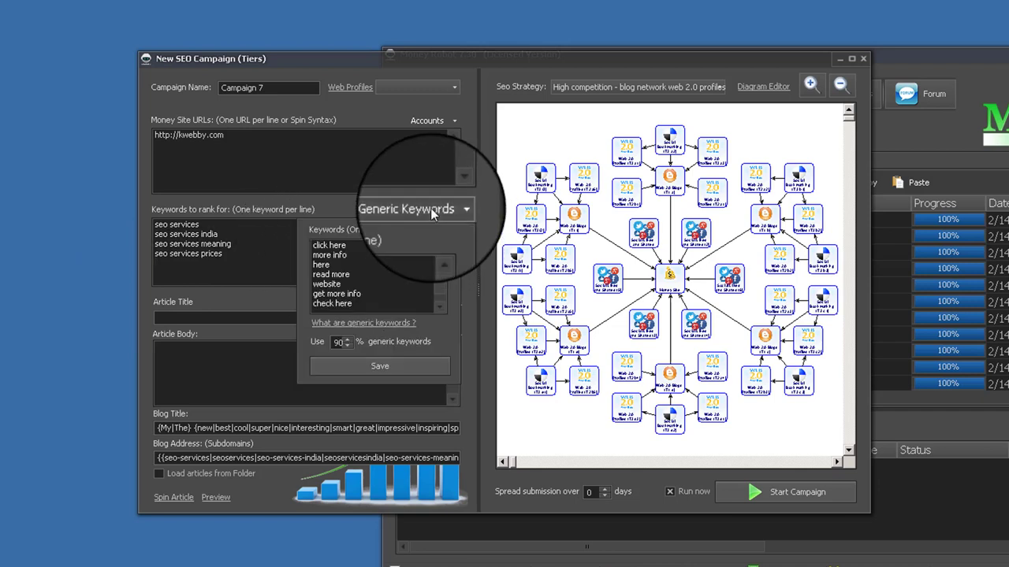
{"action": "double_click", "coordinate": [339, 342]}
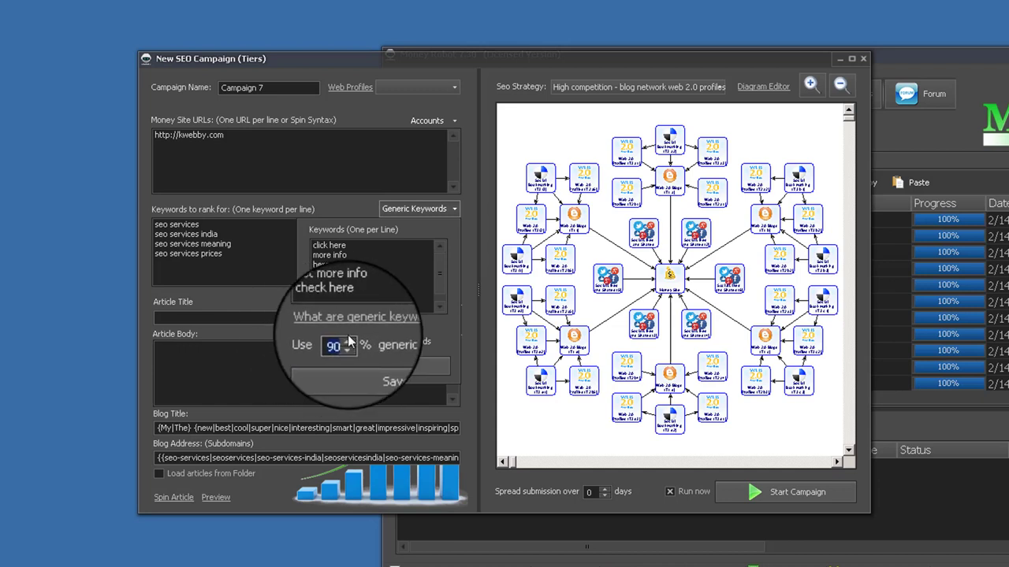
{"action": "left_click", "coordinate": [348, 339]}
{"action": "left_click", "coordinate": [347, 340]}
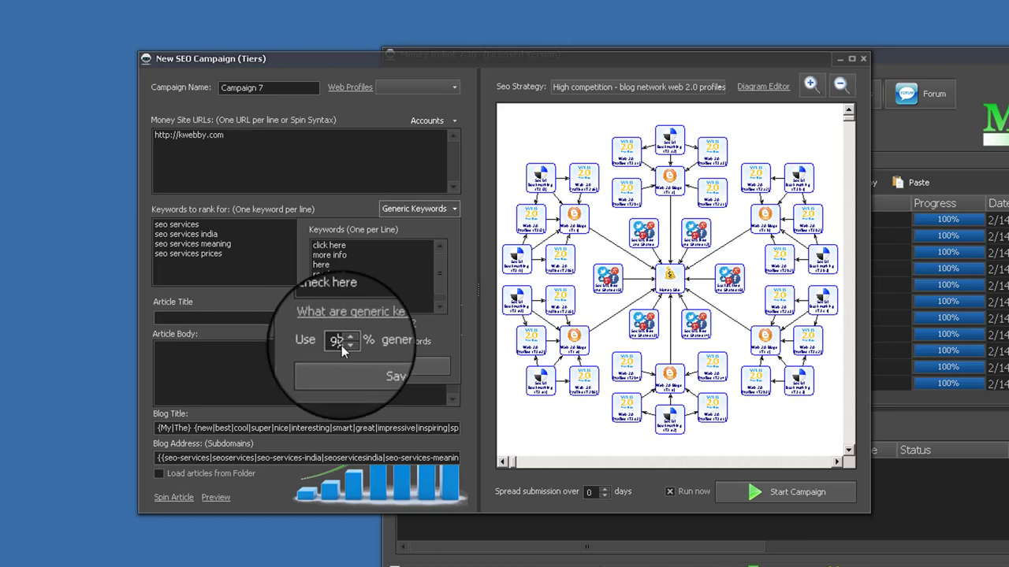
{"action": "scroll", "coordinate": [337, 343], "scroll_direction": "down", "scroll_amount": 3}
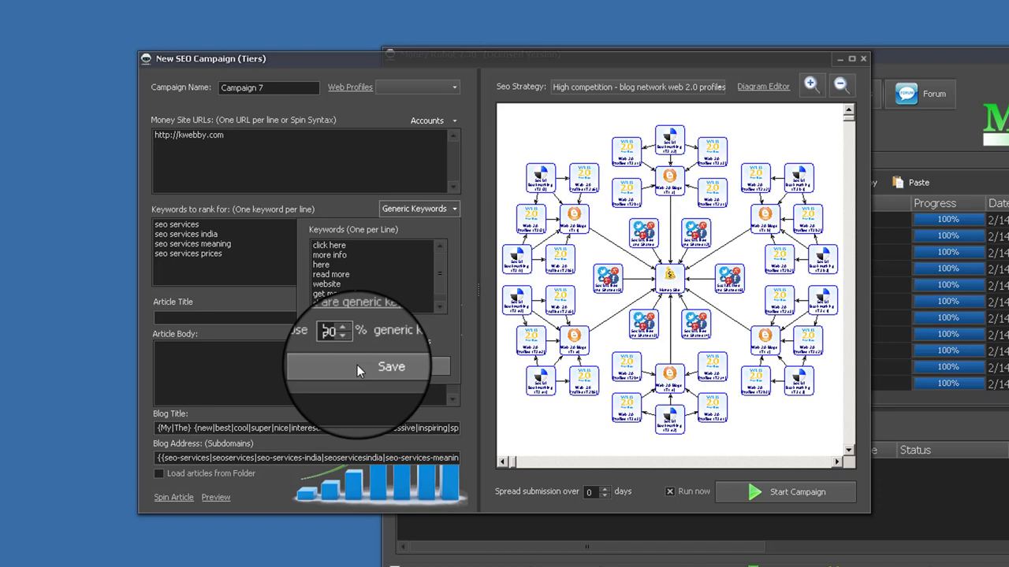
{"action": "left_click", "coordinate": [357, 365]}
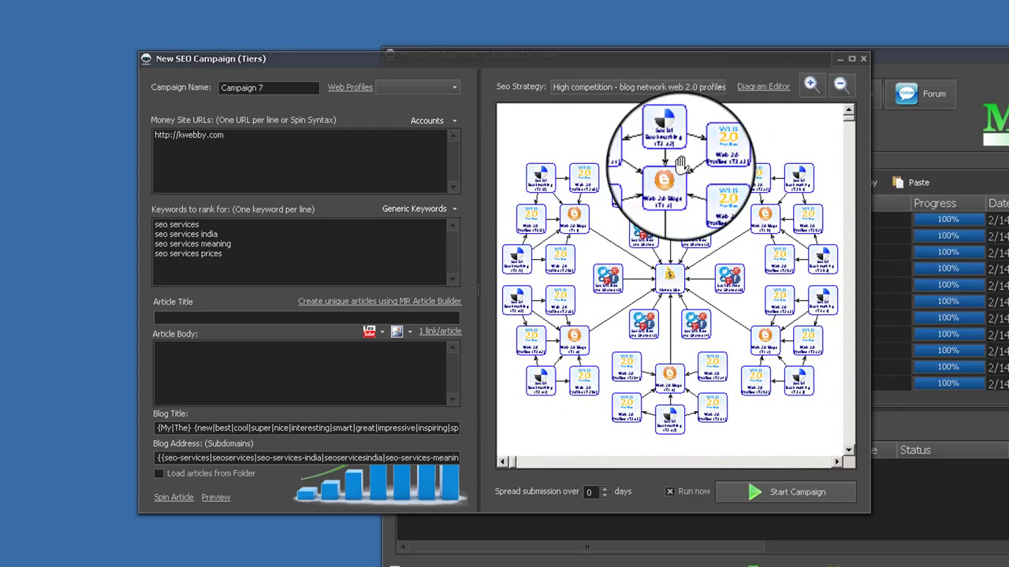
Look through the available SEO strategies and examine the high competition strategy's structure in the Diagram Creator
{"action": "left_click", "coordinate": [642, 87]}
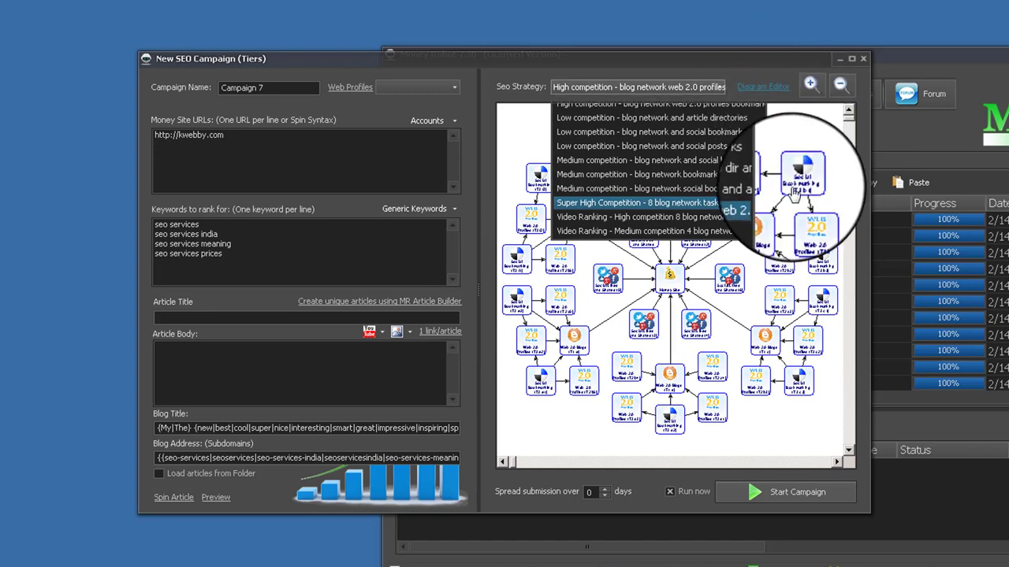
{"action": "left_click", "coordinate": [791, 223]}
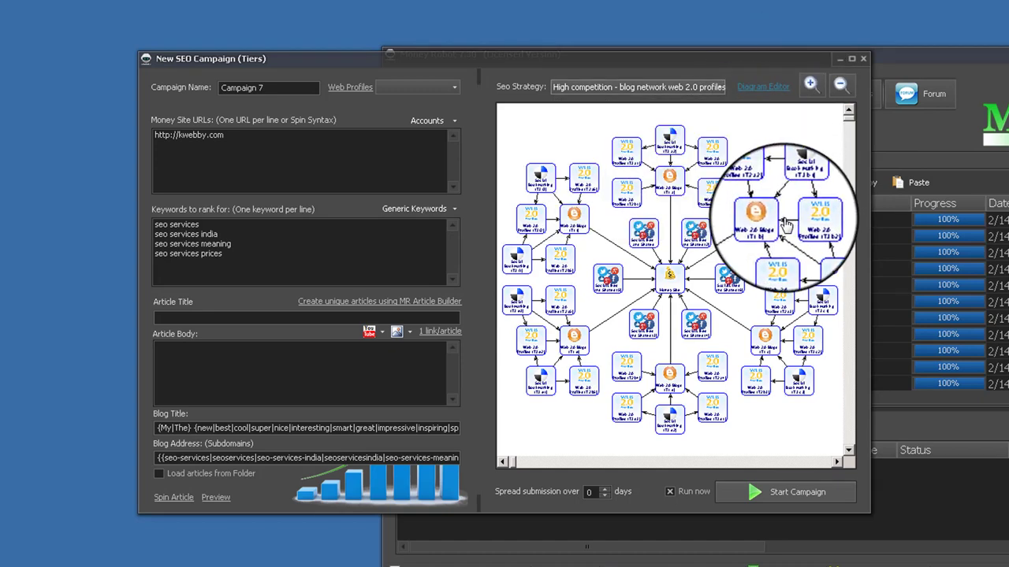
{"action": "left_click", "coordinate": [618, 166]}
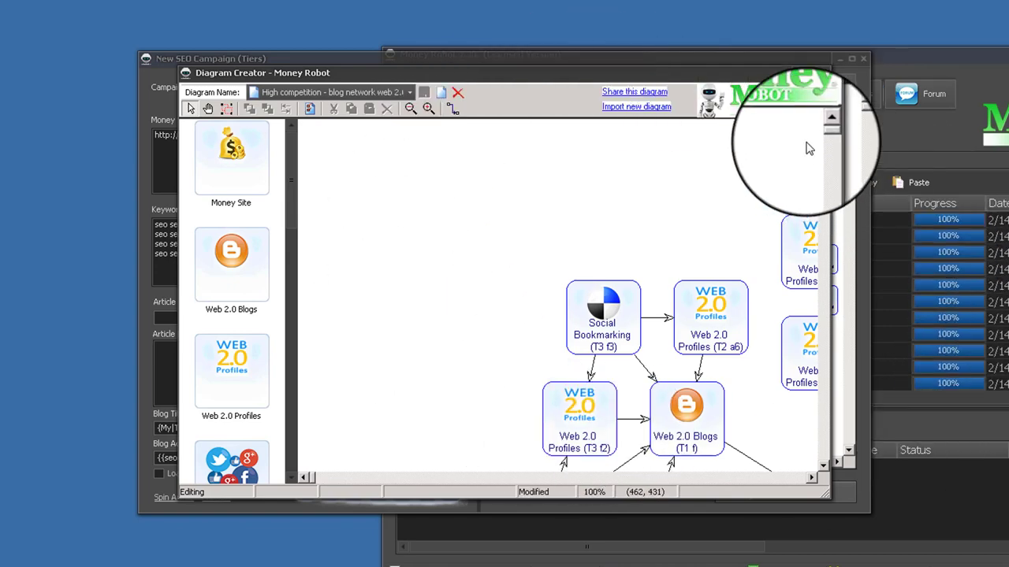
{"action": "left_click", "coordinate": [822, 74]}
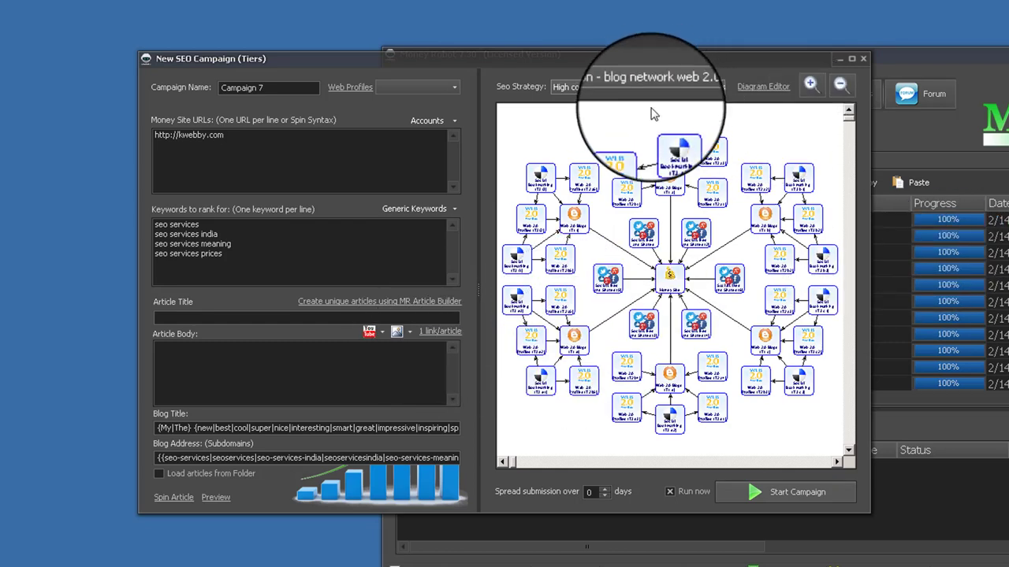
Choose the "Low competition - blog network and article directories" strategy and set the article to 2 links per article
{"action": "left_click", "coordinate": [669, 87]}
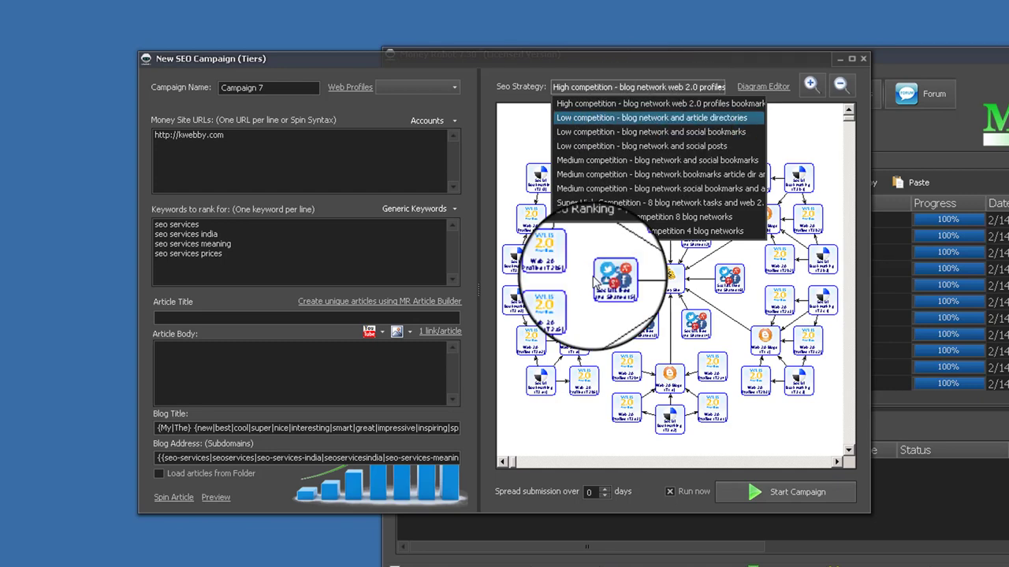
{"action": "left_click", "coordinate": [658, 118]}
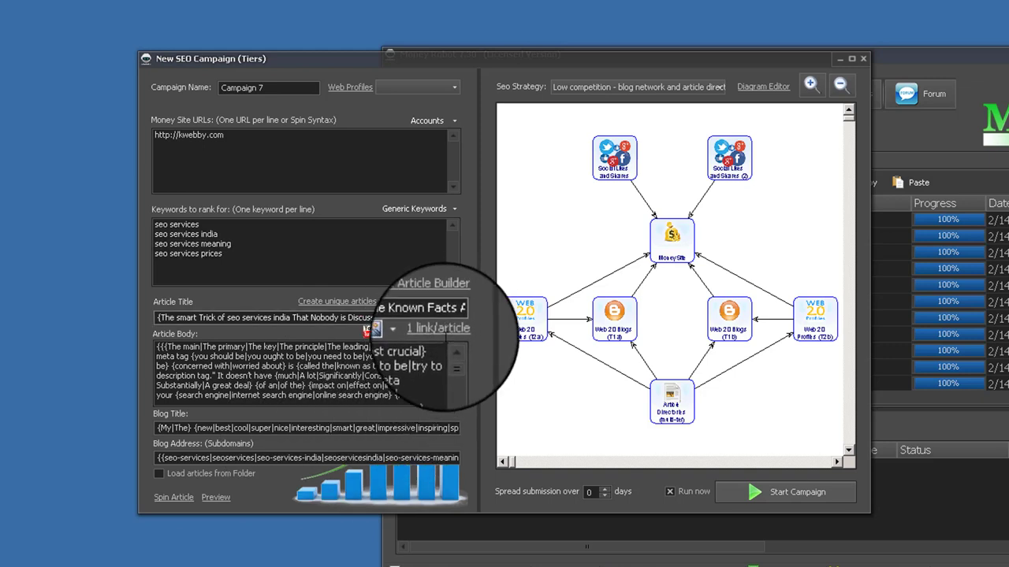
{"action": "left_click", "coordinate": [465, 332]}
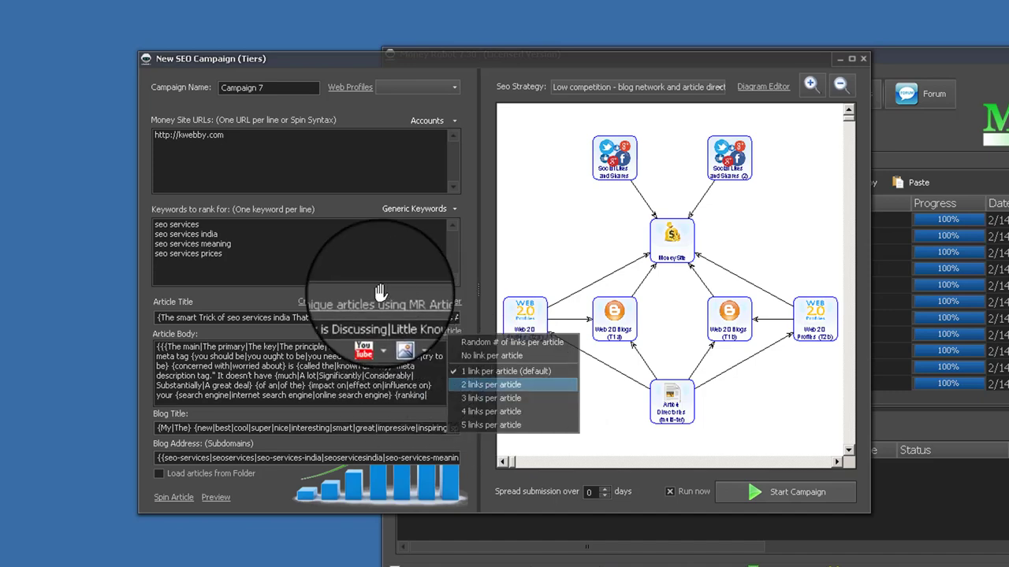
{"action": "left_click", "coordinate": [347, 292]}
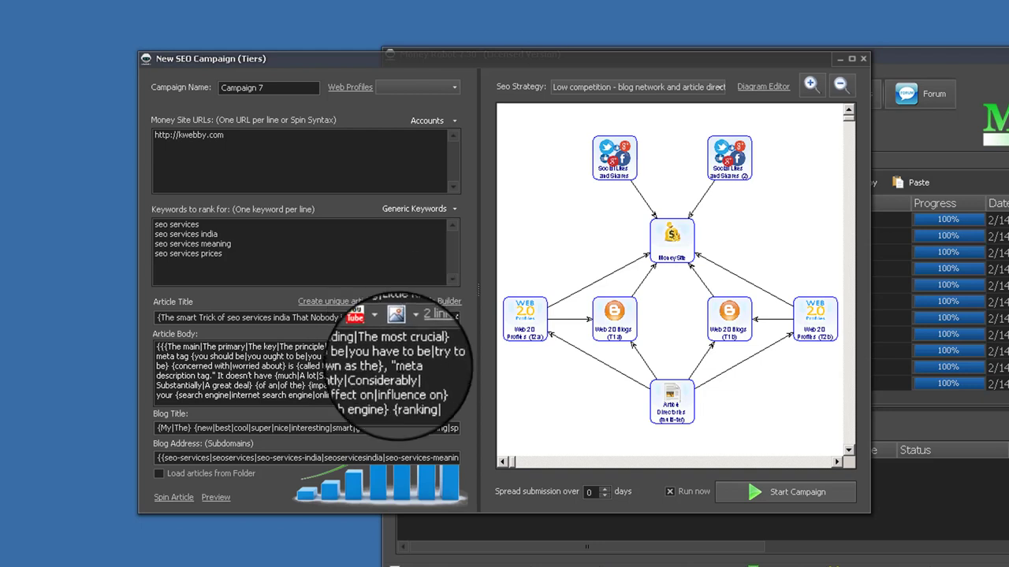
Examine the options for inserting images and YouTube videos into the article, including placement before or after the article
{"action": "left_click", "coordinate": [409, 331]}
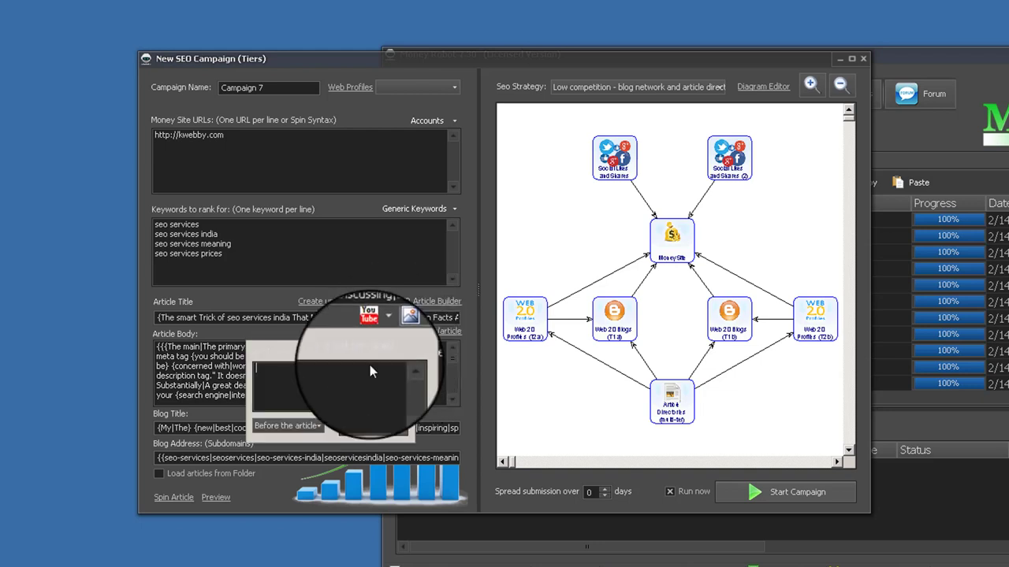
{"action": "left_click", "coordinate": [308, 431]}
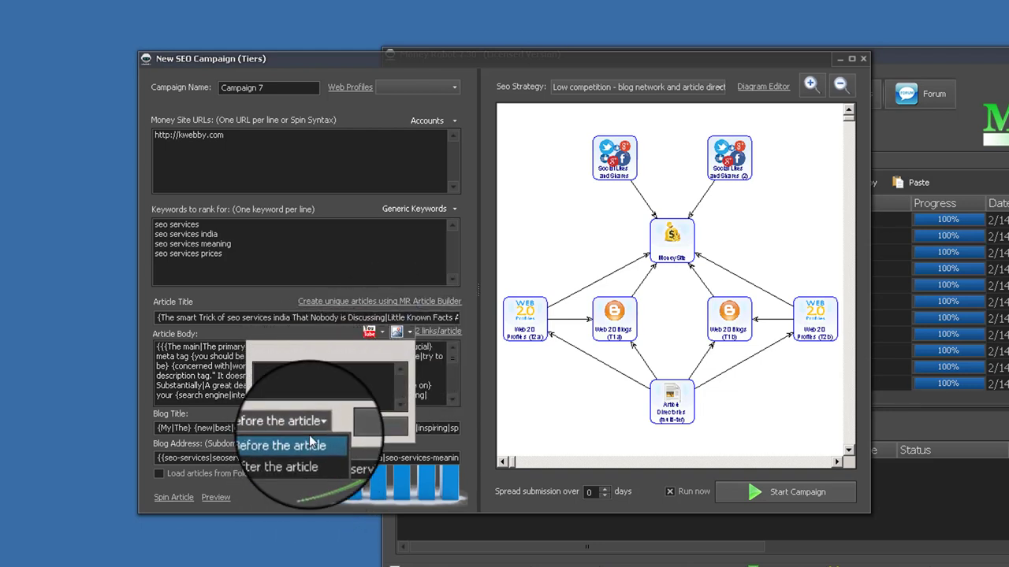
{"action": "left_click", "coordinate": [321, 387]}
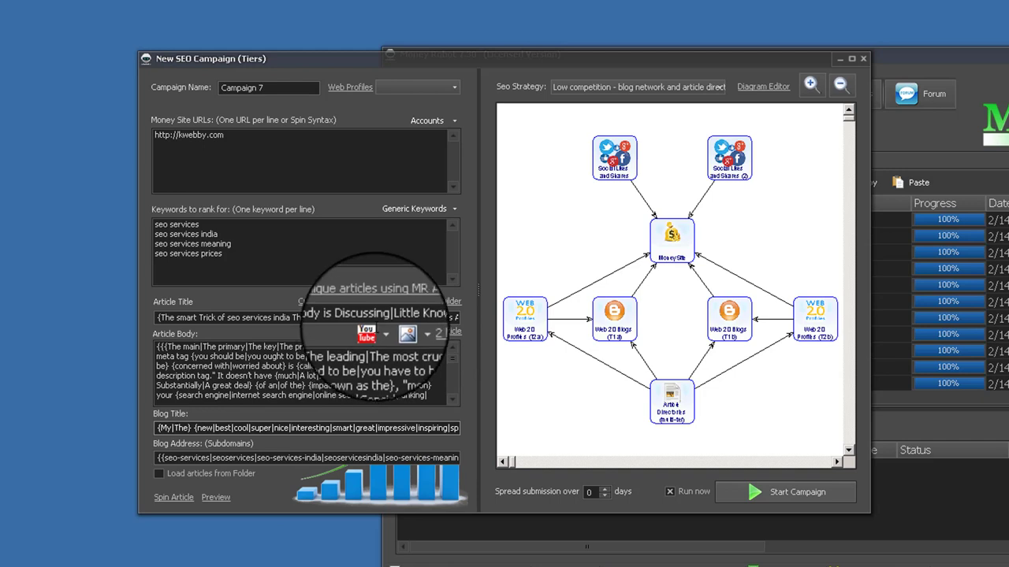
{"action": "left_click", "coordinate": [368, 330]}
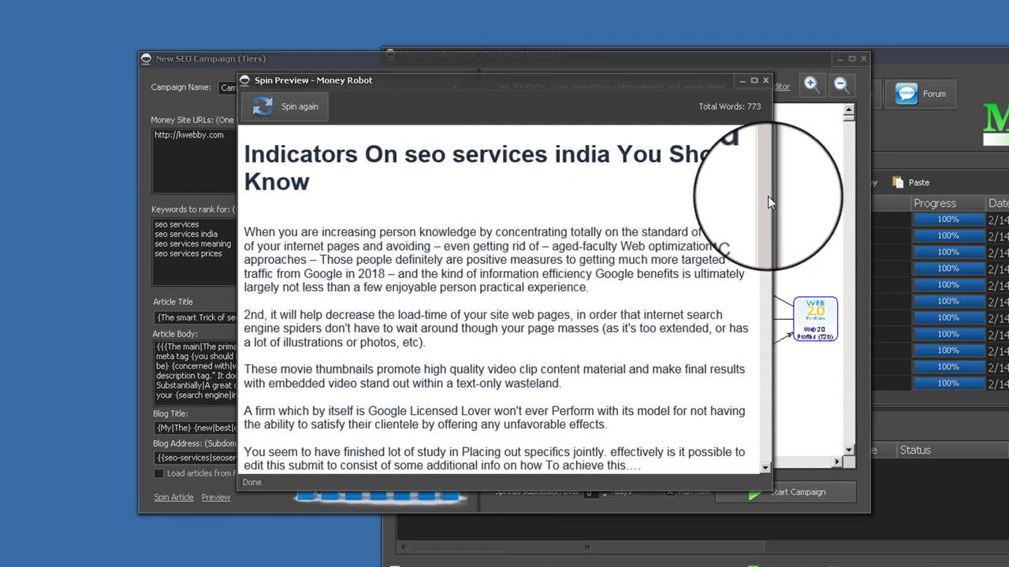
Read through the spun article preview to check its text and embedded links, and close the preview
{"action": "scroll", "coordinate": [768, 316], "scroll_direction": "down", "scroll_amount": 5}
{"action": "scroll", "coordinate": [770, 433], "scroll_direction": "down", "scroll_amount": 10}
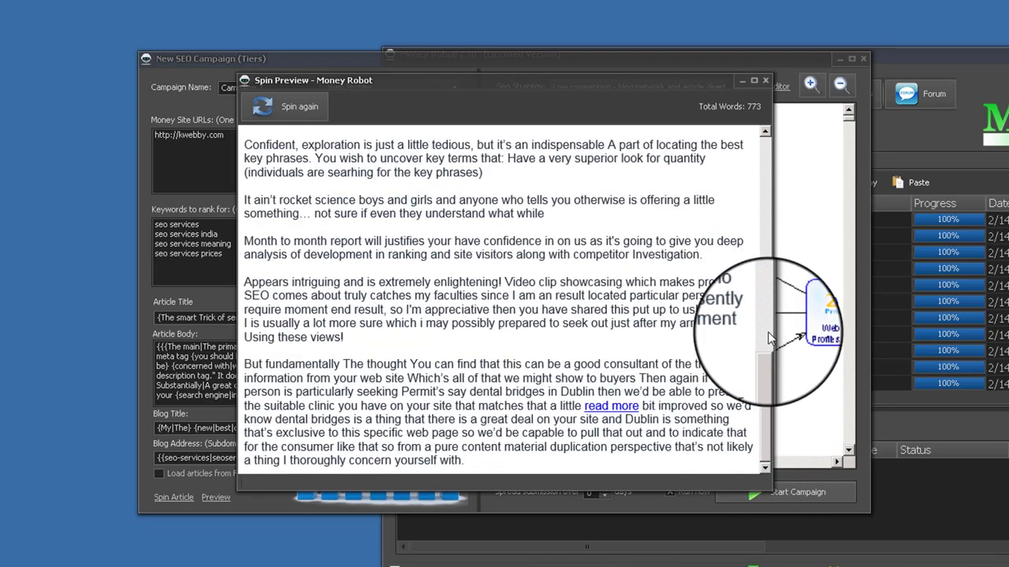
{"action": "scroll", "coordinate": [768, 331], "scroll_direction": "up", "scroll_amount": 3}
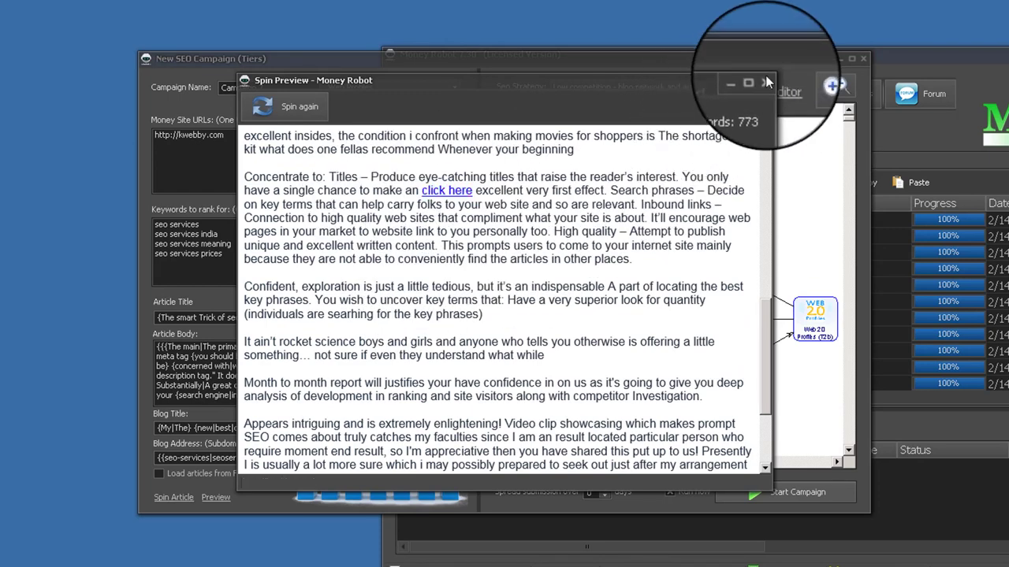
{"action": "key", "text": "Escape"}
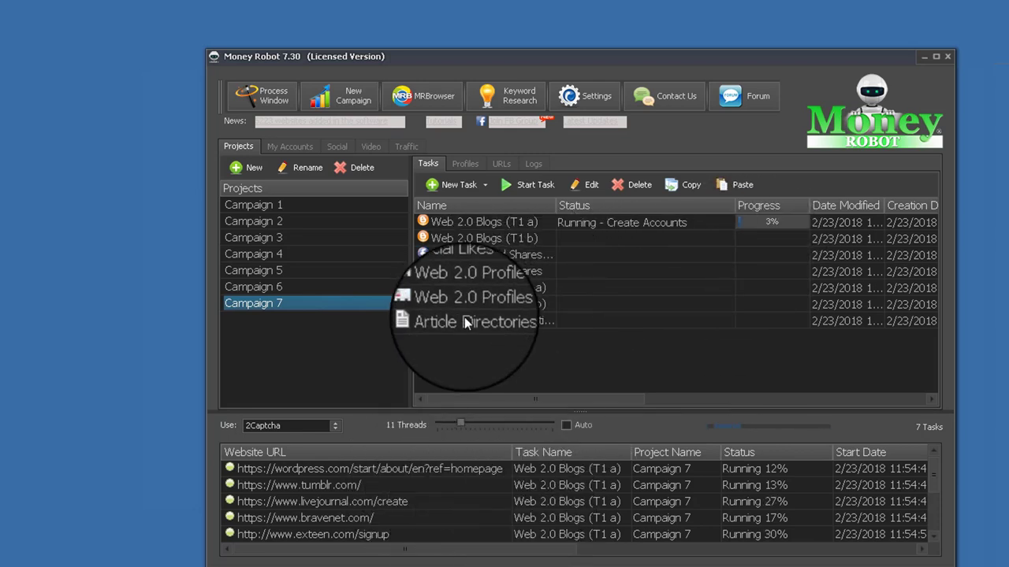
Open Profile1 of Campaign 7 to examine its email and account details, and close it without changes
{"action": "left_click", "coordinate": [465, 164]}
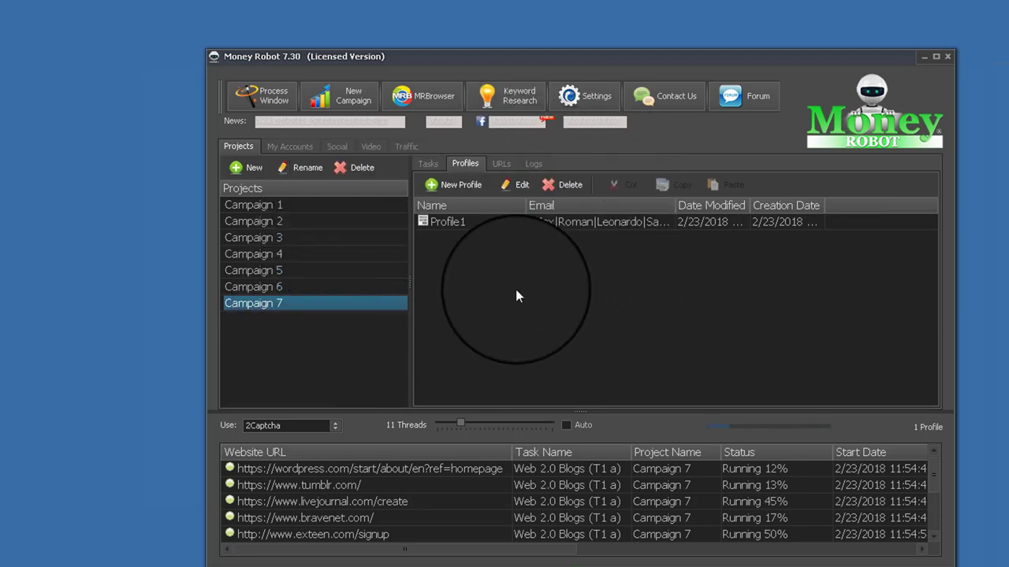
{"action": "left_click", "coordinate": [487, 225]}
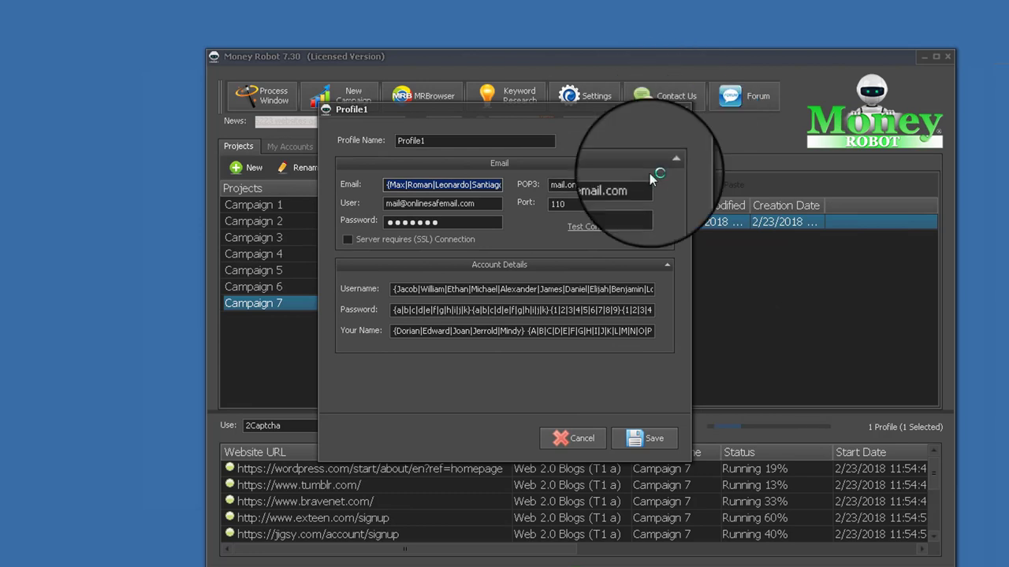
{"action": "key", "text": "Escape"}
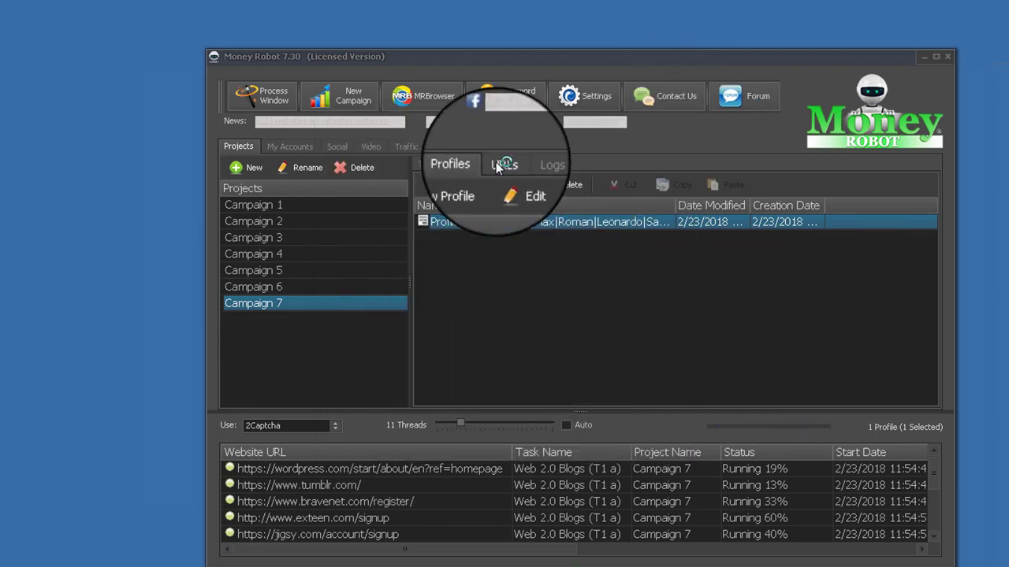
View the created URLs of Campaign 5 and highlight the visible part of the list
{"action": "left_click", "coordinate": [502, 164]}
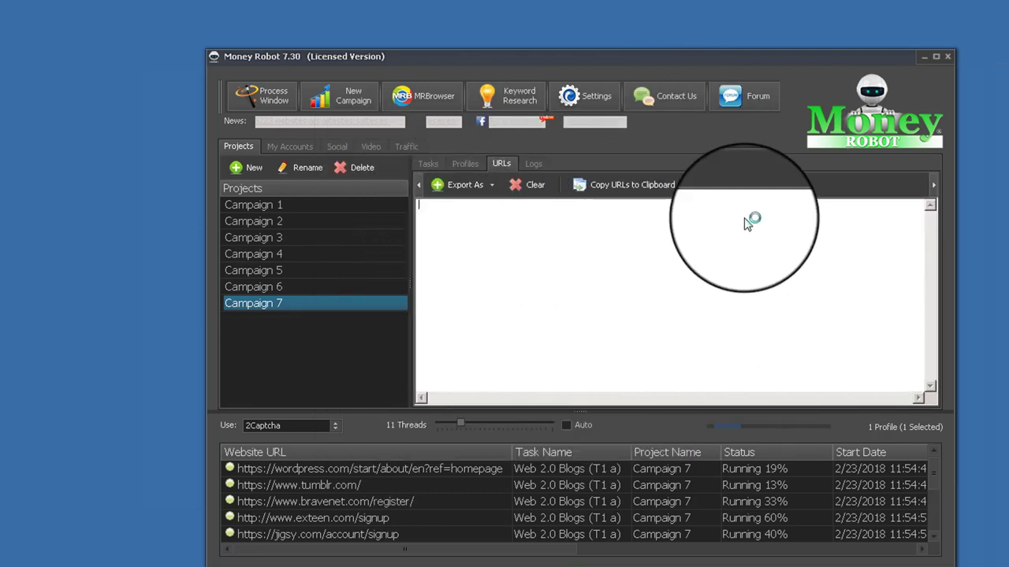
{"action": "left_click", "coordinate": [312, 270]}
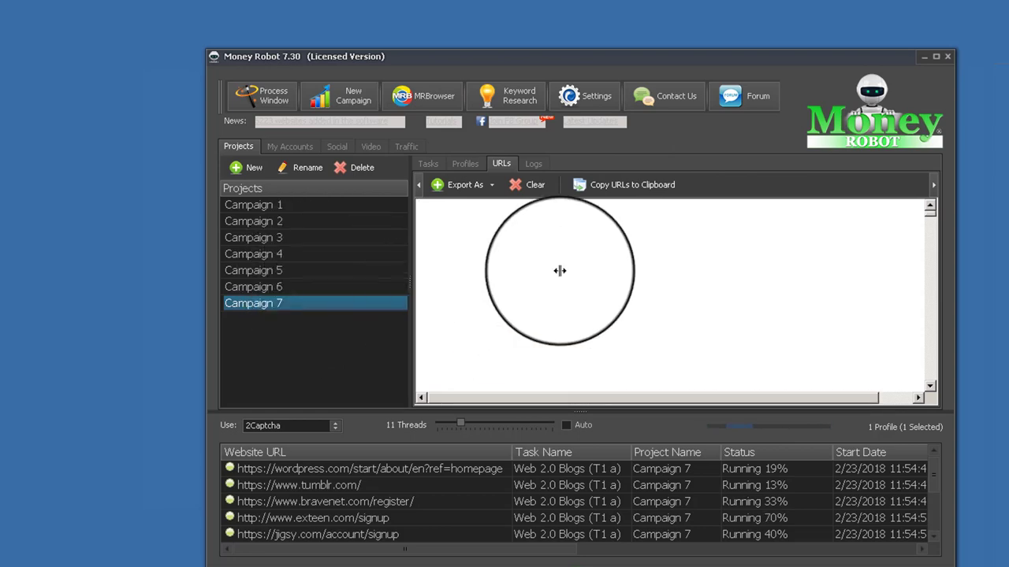
{"action": "left_click_drag", "start_coordinate": [420, 206], "coordinate": [643, 429]}
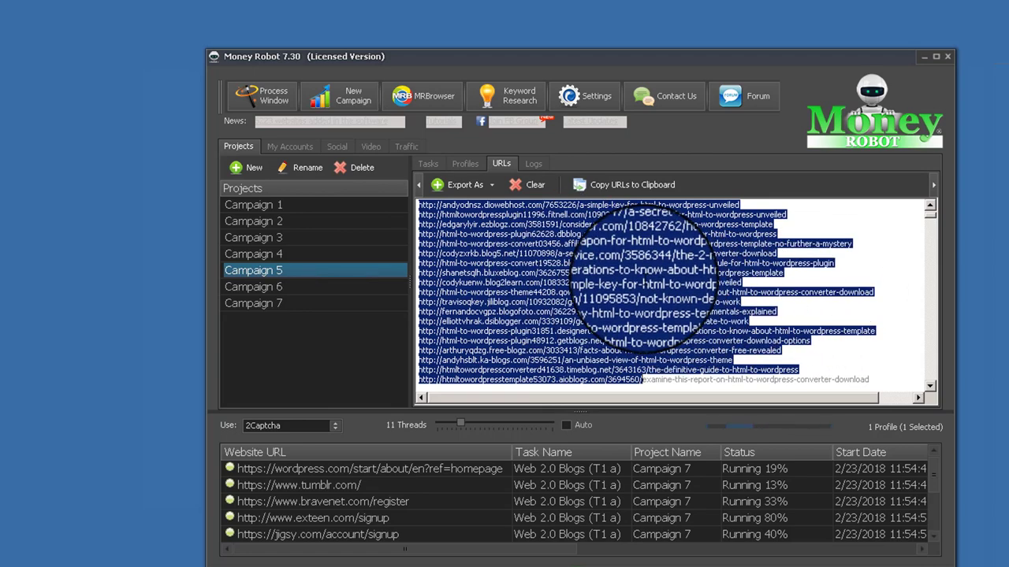
Deselect the highlighted URLs, switch to Campaign 7 and view its URL list and activity logs
{"action": "left_click", "coordinate": [615, 284]}
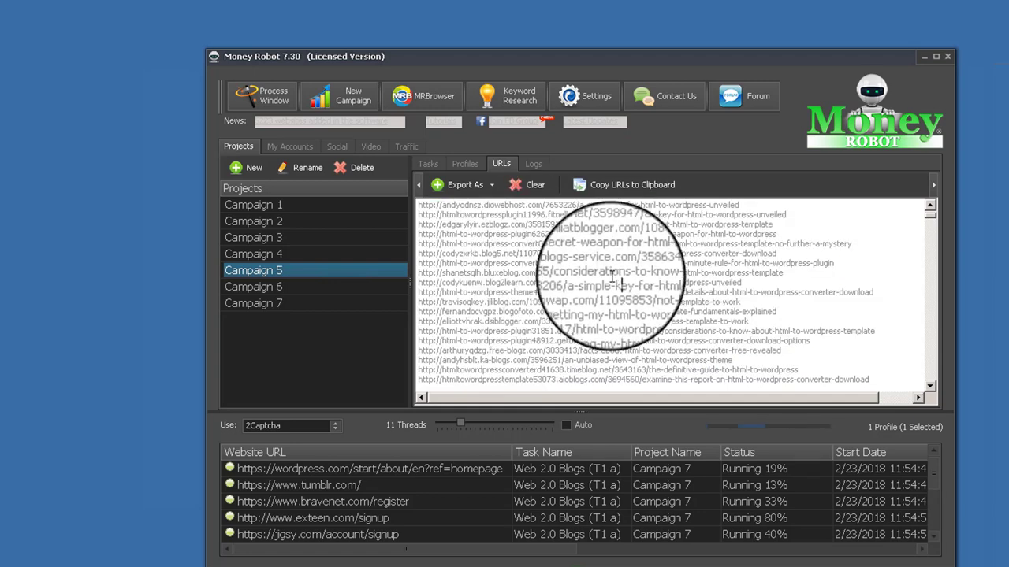
{"action": "left_click", "coordinate": [501, 164]}
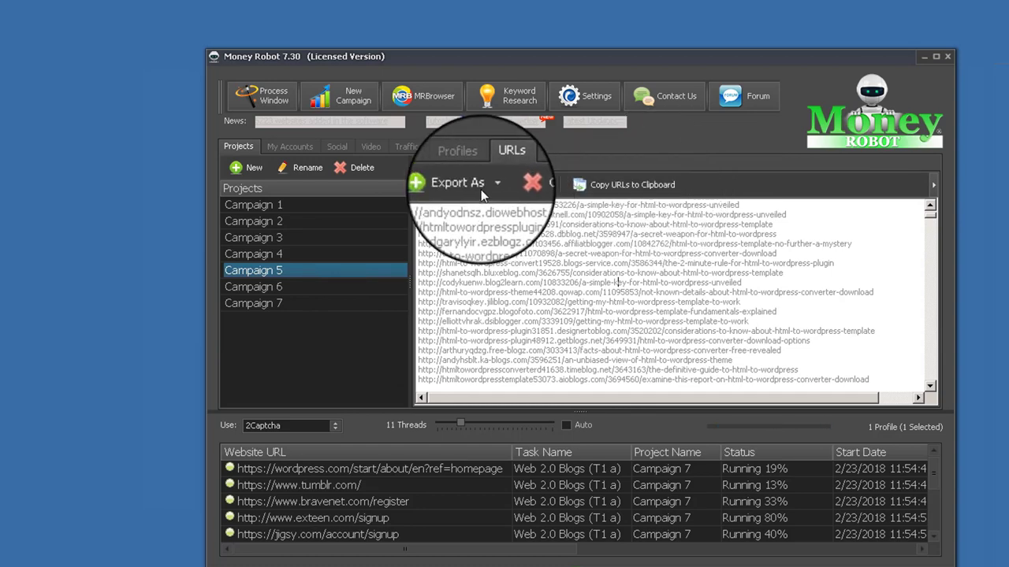
{"action": "left_click", "coordinate": [317, 302]}
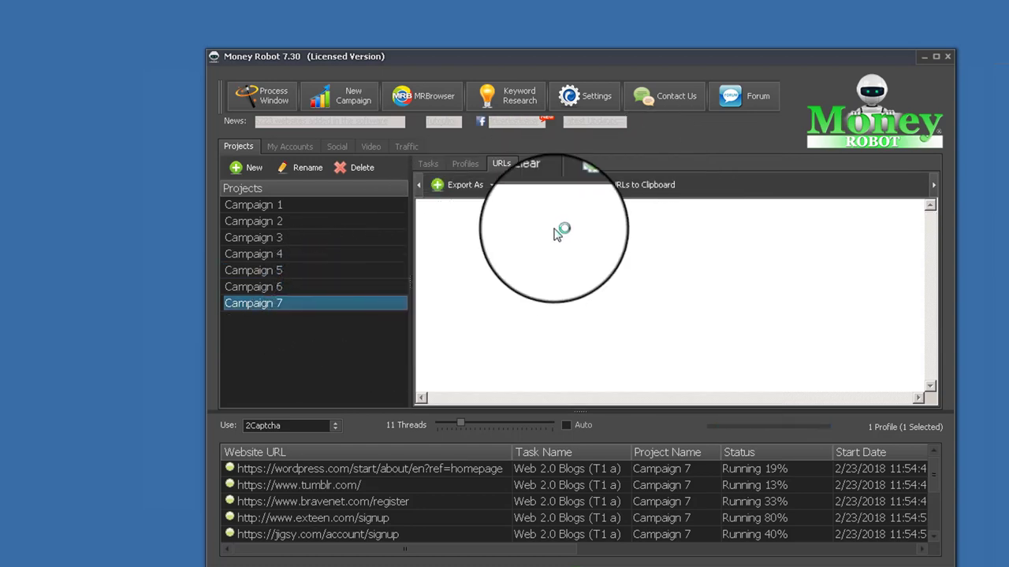
{"action": "left_click", "coordinate": [533, 163]}
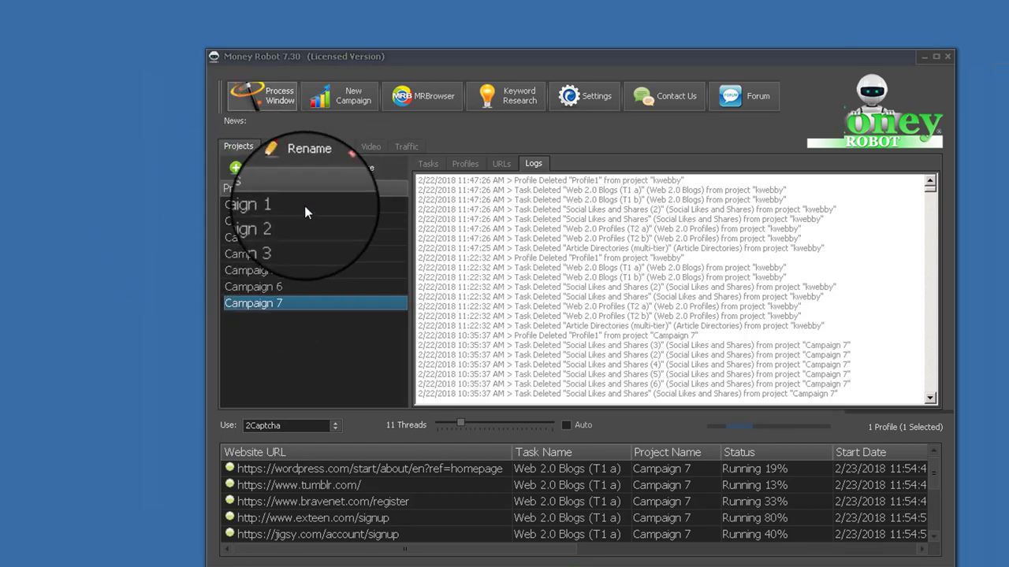
View the live account-creation browser in the Process Window, close it, and show Campaign 7's task list
{"action": "left_click", "coordinate": [260, 96]}
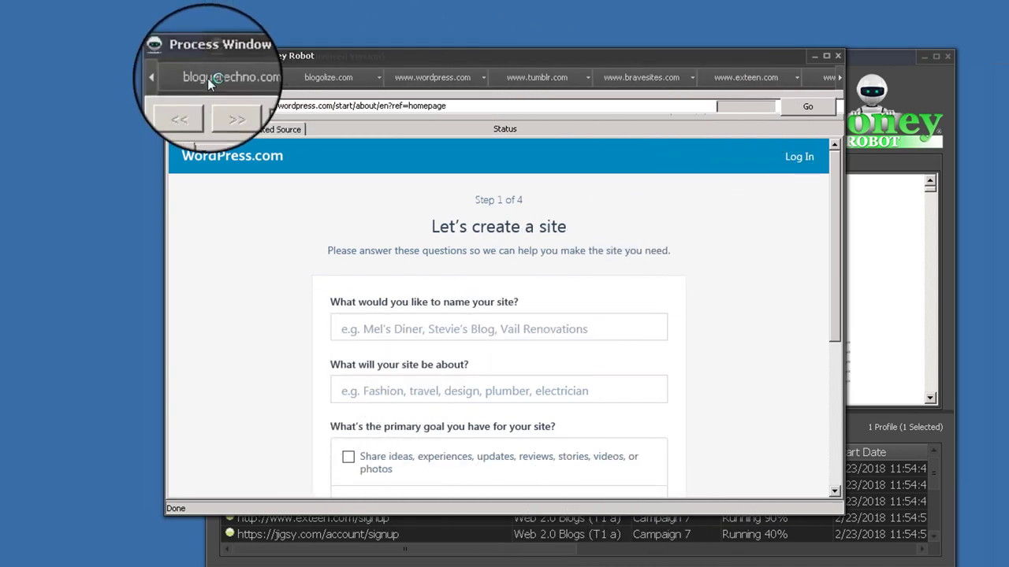
{"action": "left_click", "coordinate": [839, 55]}
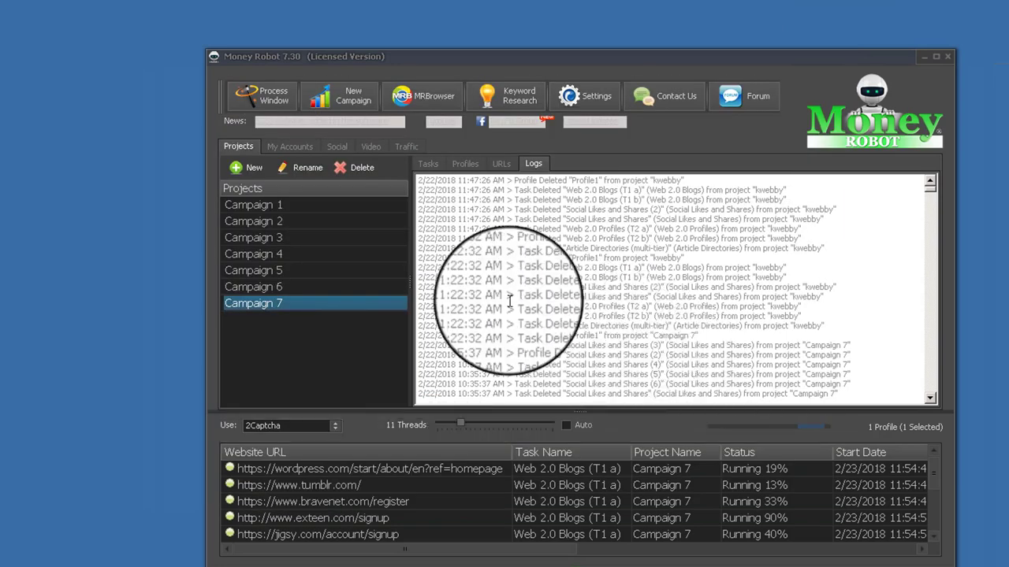
{"action": "left_click", "coordinate": [427, 164]}
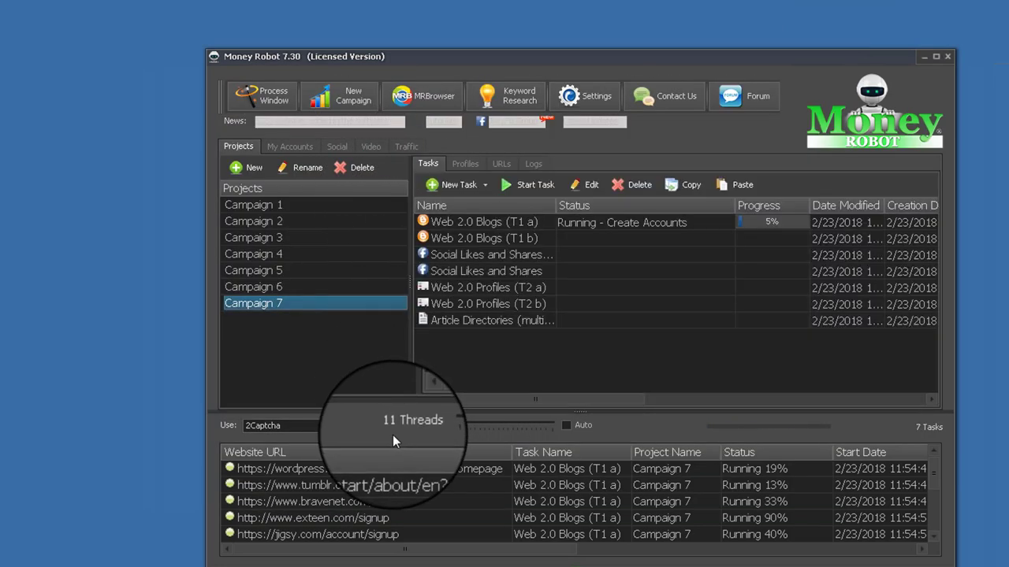